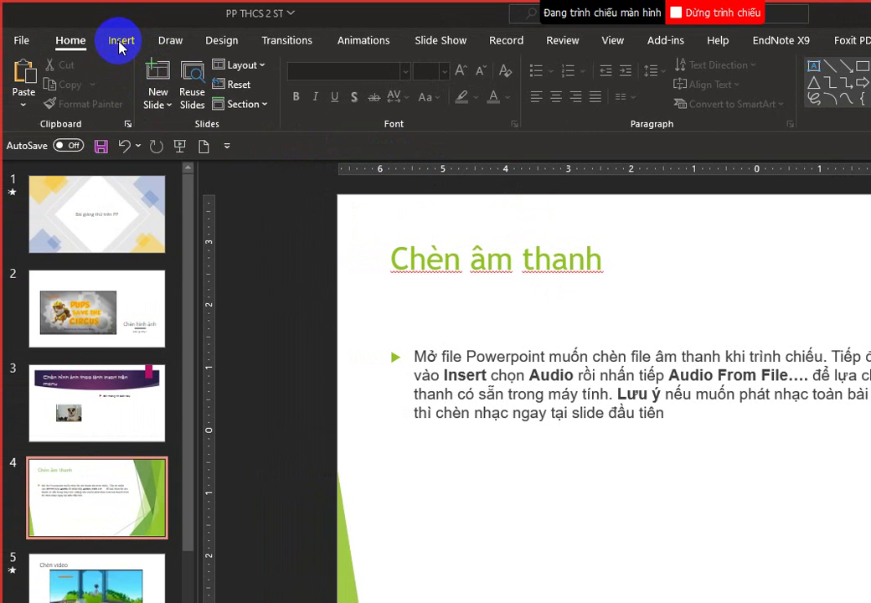
# Insert the audio file life_2e_elementary_sb_track_003 from the PC onto the Chèn âm thanh slide
pyautogui.click(121, 44)
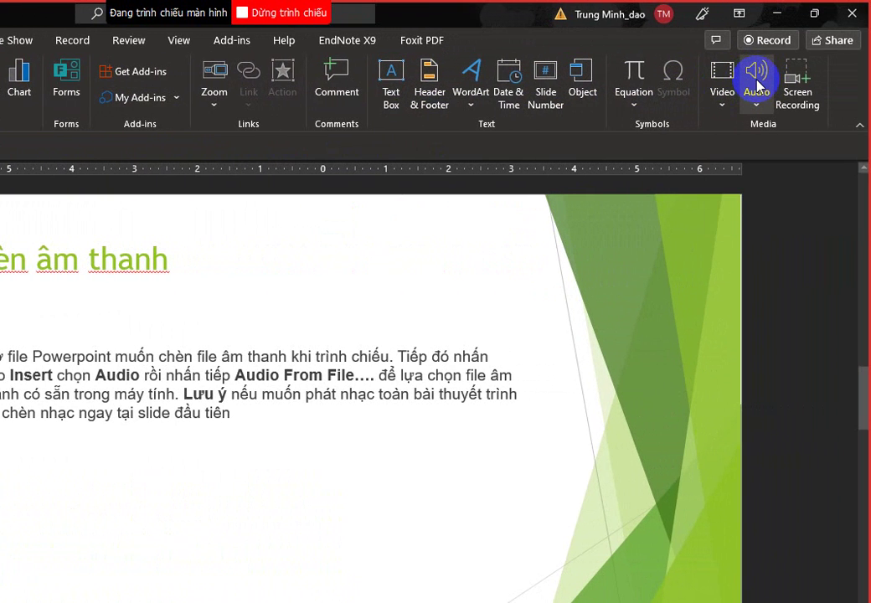
pyautogui.click(758, 86)
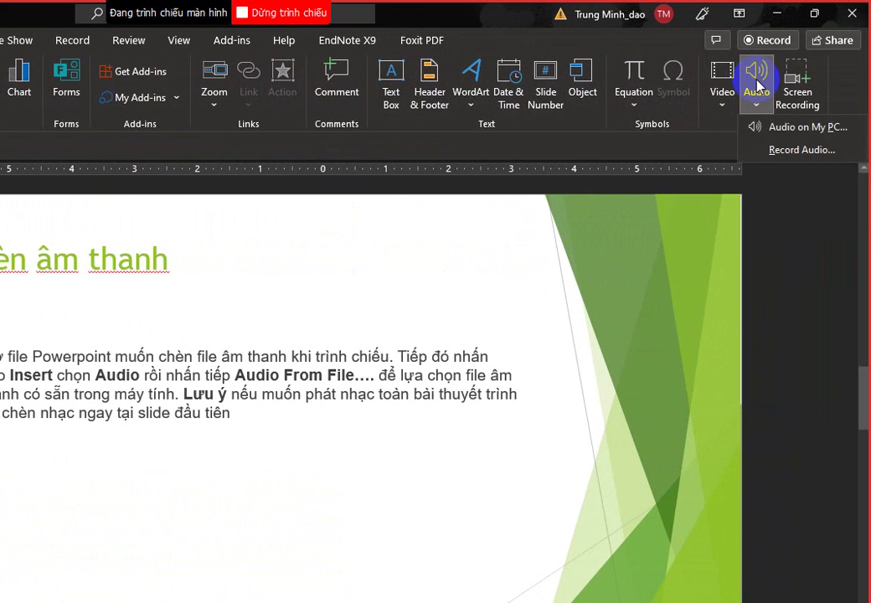
pyautogui.click(787, 137)
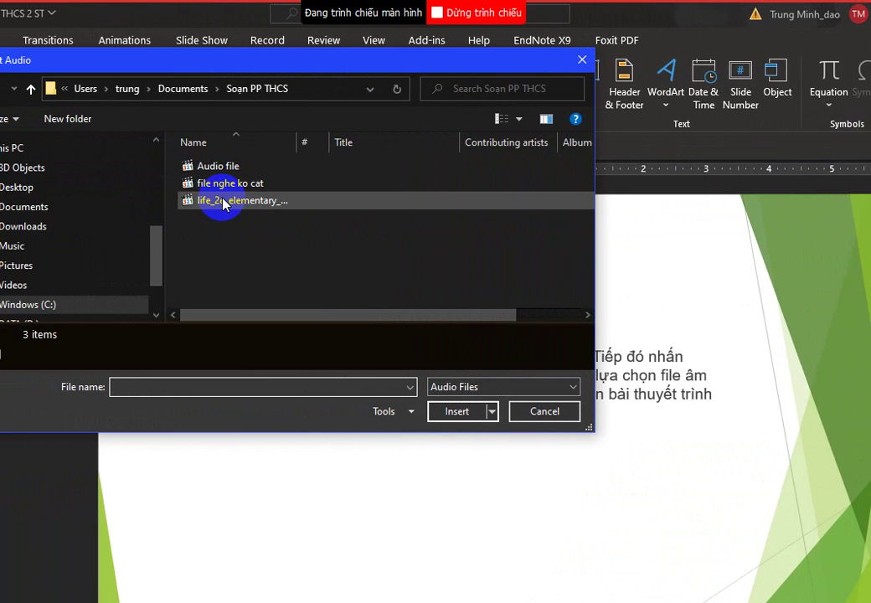
pyautogui.click(225, 205)
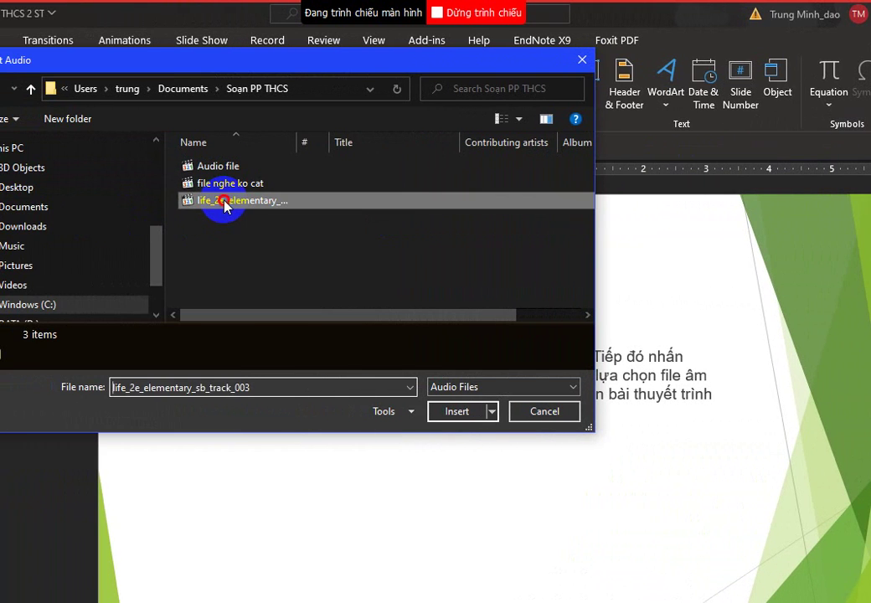
pyautogui.click(446, 428)
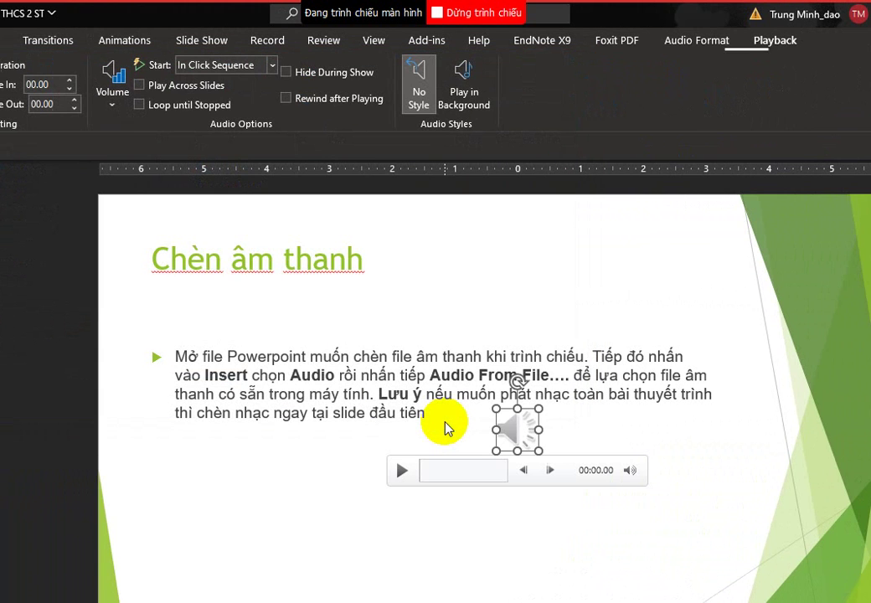
# Move the audio icon up beside the title and set its playback Start to When Clicked On
pyautogui.moveTo(523, 438)
pyautogui.mouseDown()
pyautogui.moveTo(510, 275)
pyautogui.moveTo(517, 263)
pyautogui.mouseUp()
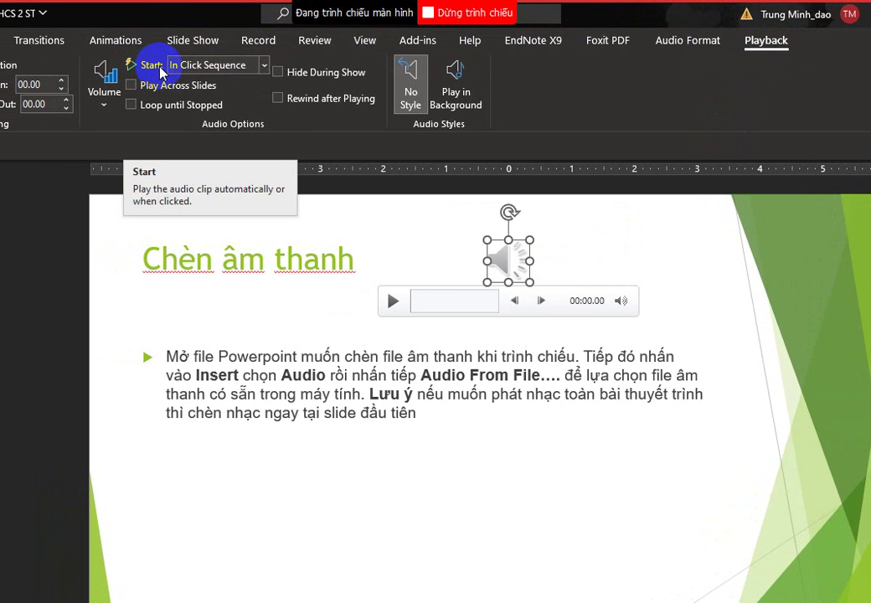
pyautogui.click(263, 64)
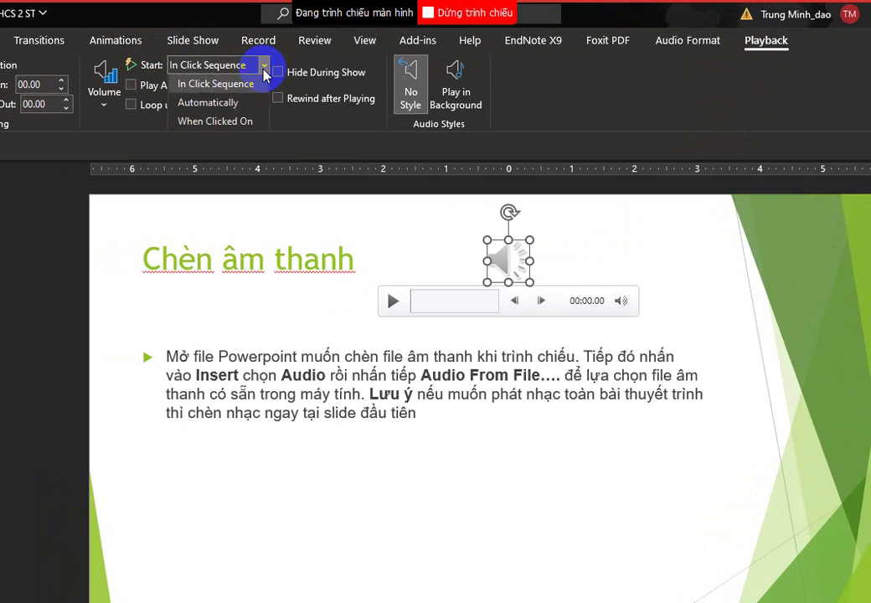
pyautogui.click(224, 126)
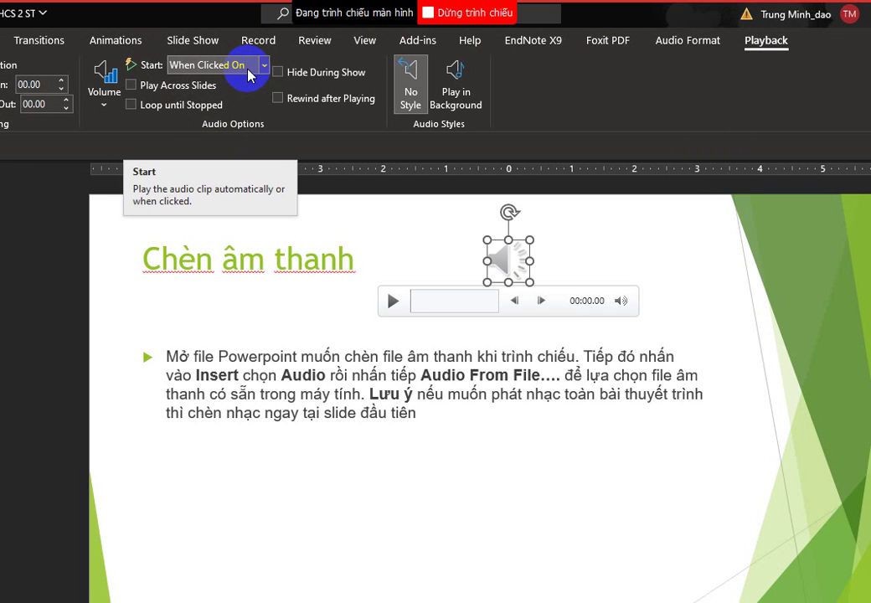
pyautogui.click(265, 66)
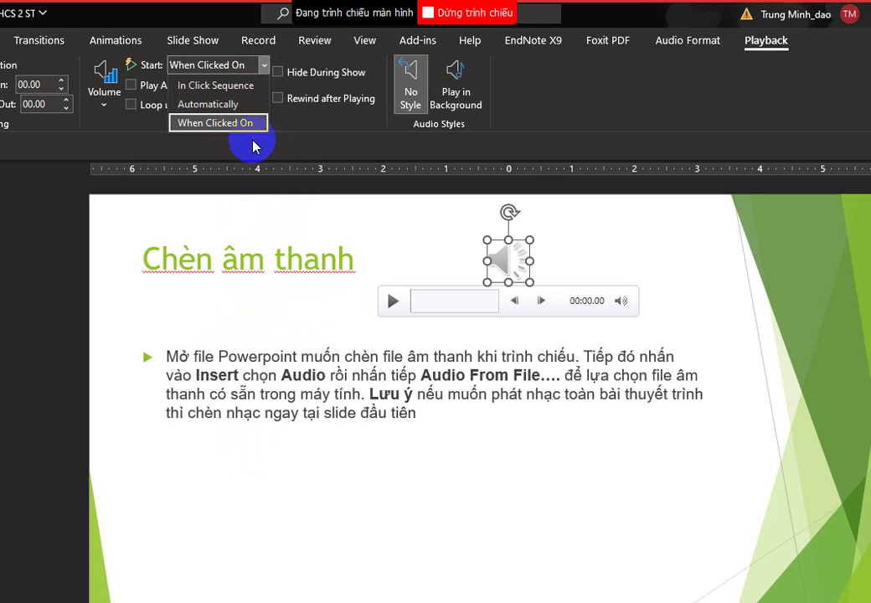
pyautogui.click(230, 124)
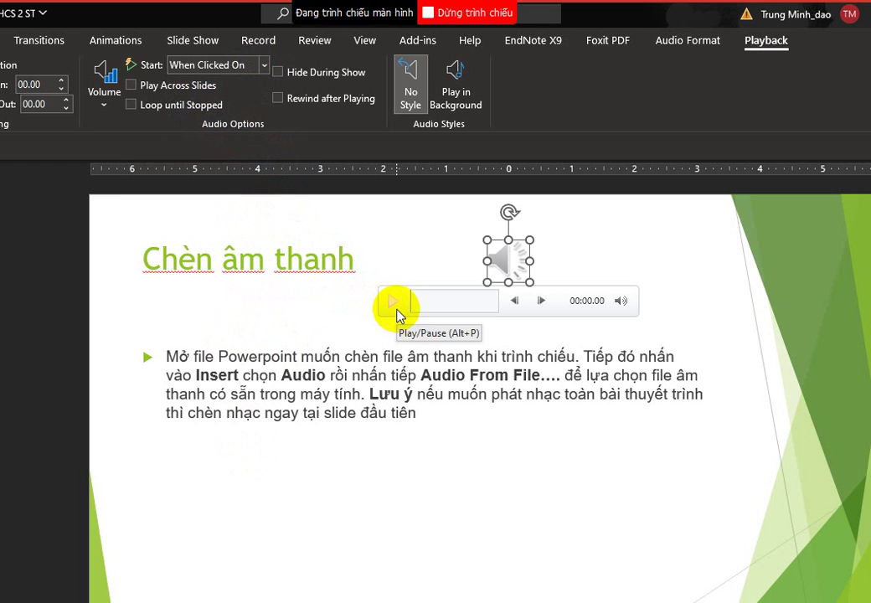
# Play and pause the audio on the slide, then jump the clip ahead to 00:22.93
pyautogui.click(397, 314)
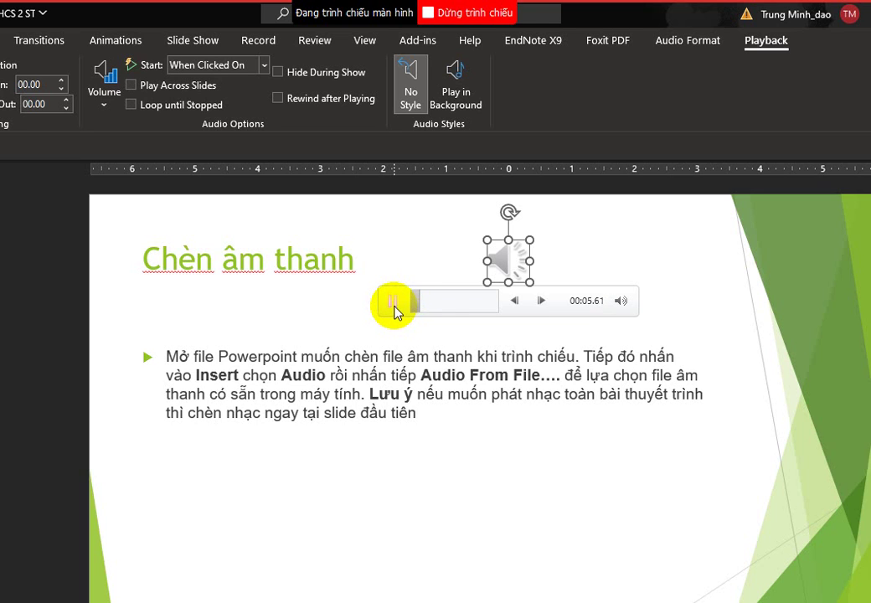
pyautogui.click(395, 306)
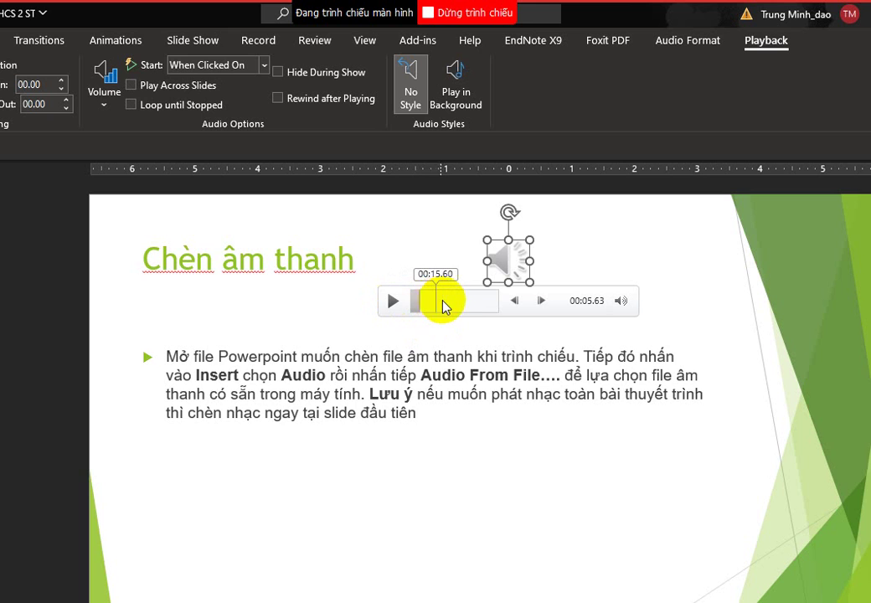
pyautogui.click(448, 298)
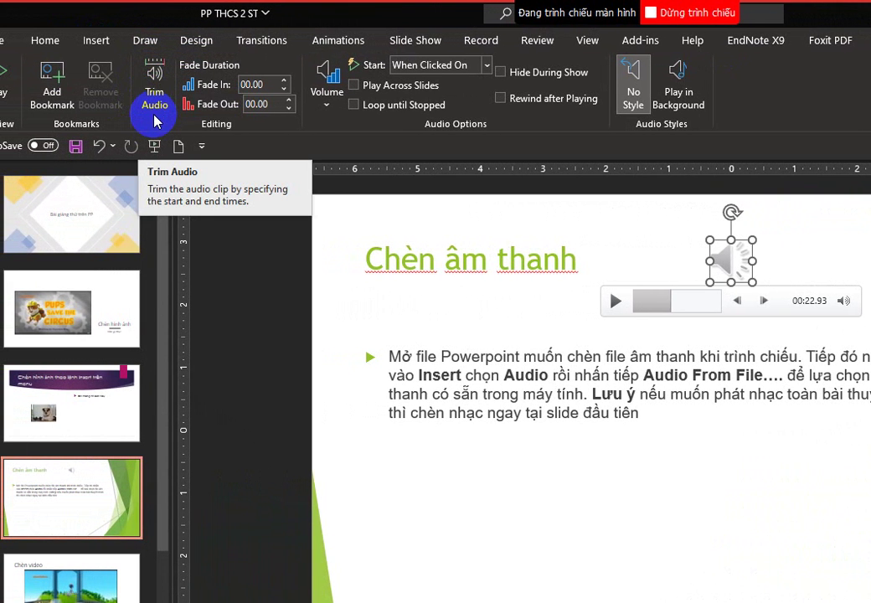
# Open Trim Audio and preview the clip, pausing at about 6.5 seconds
pyautogui.click(158, 110)
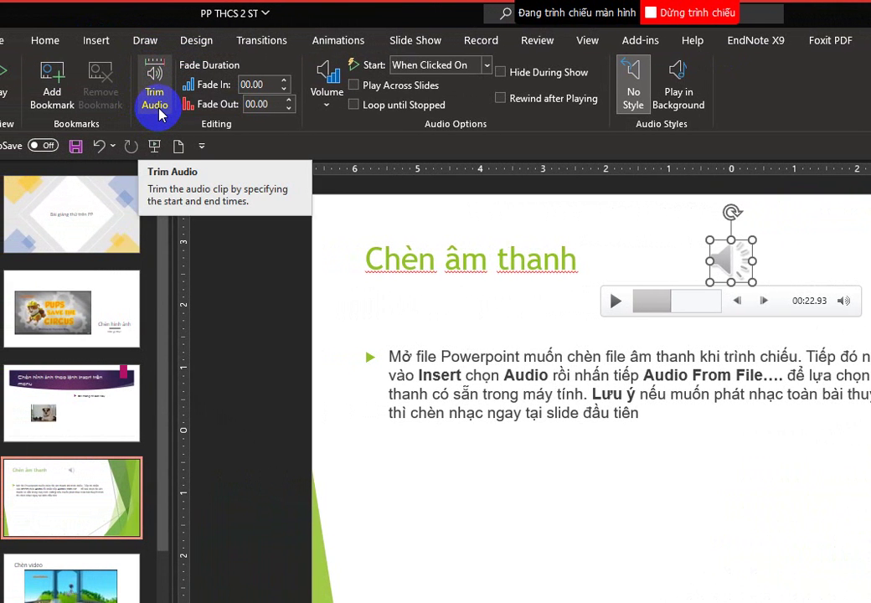
pyautogui.click(154, 76)
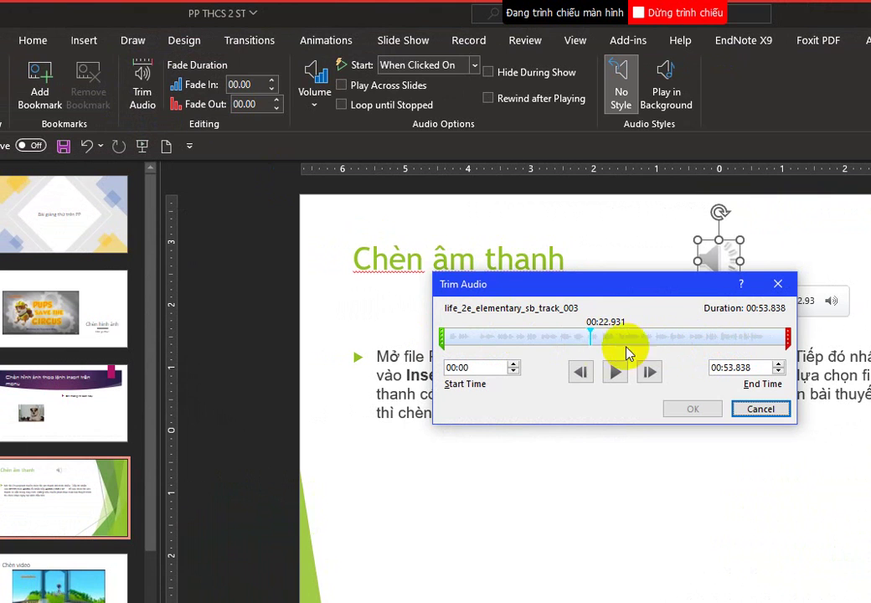
pyautogui.moveTo(589, 333); pyautogui.dragTo(442, 328)
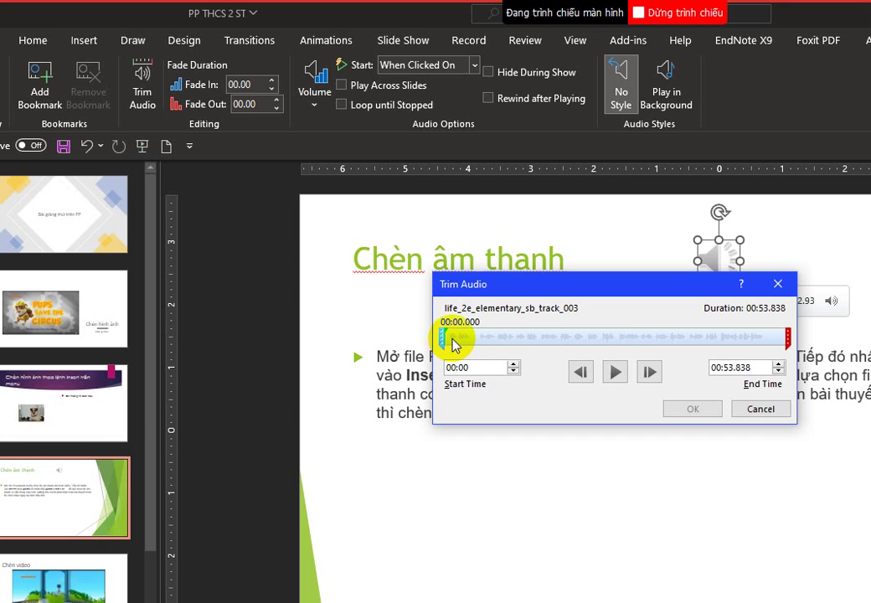
pyautogui.click(617, 374)
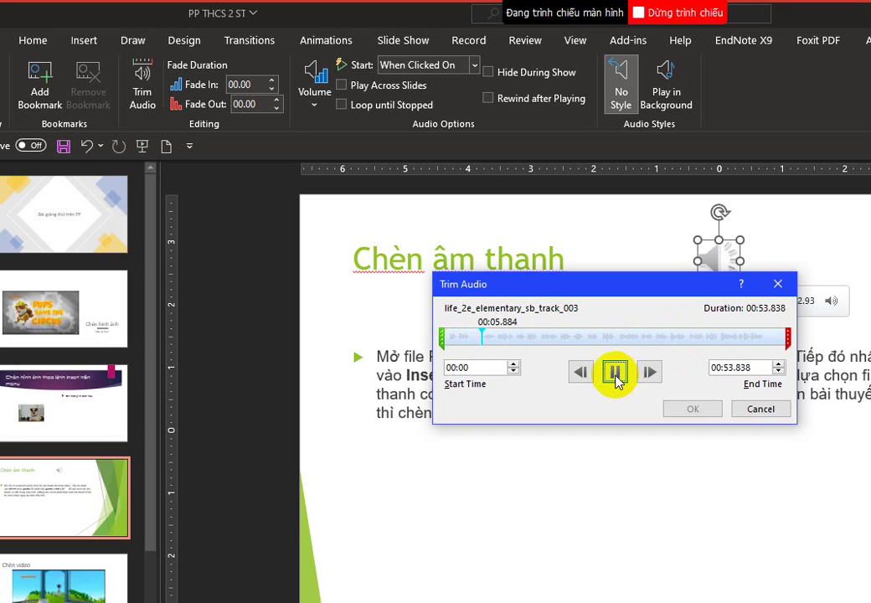
pyautogui.click(616, 374)
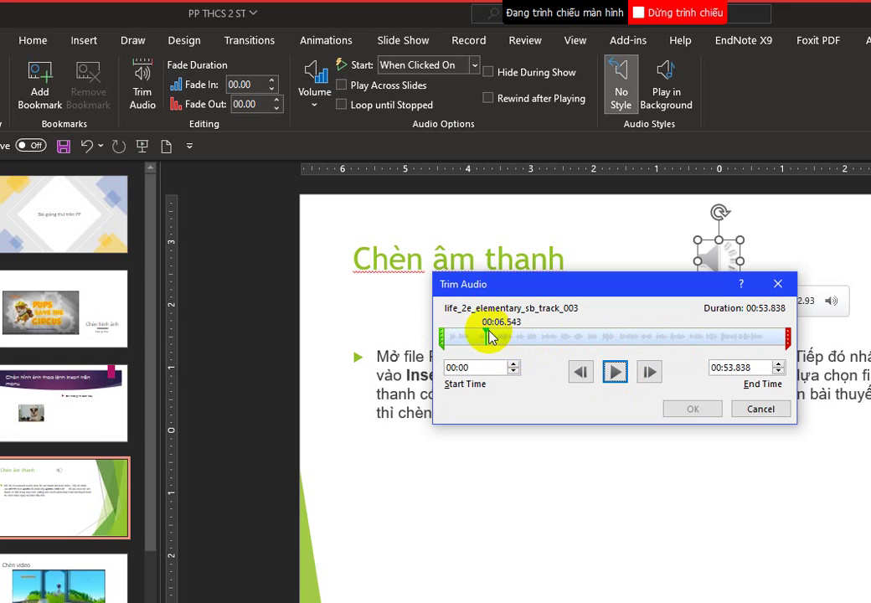
# Replay the clip from about 4.6 seconds, from about 24.9 seconds, then from near the start
pyautogui.moveTo(488, 335); pyautogui.dragTo(474, 335)
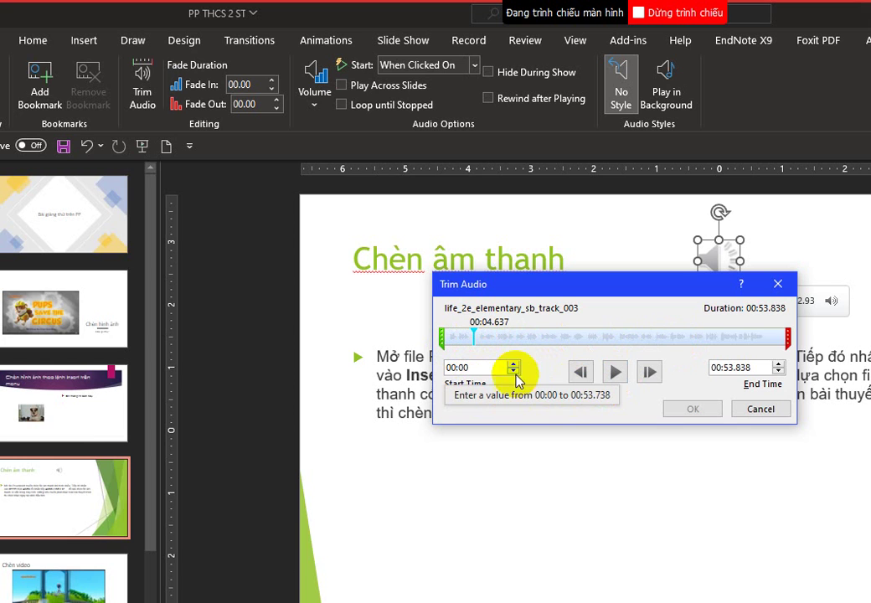
pyautogui.click(614, 373)
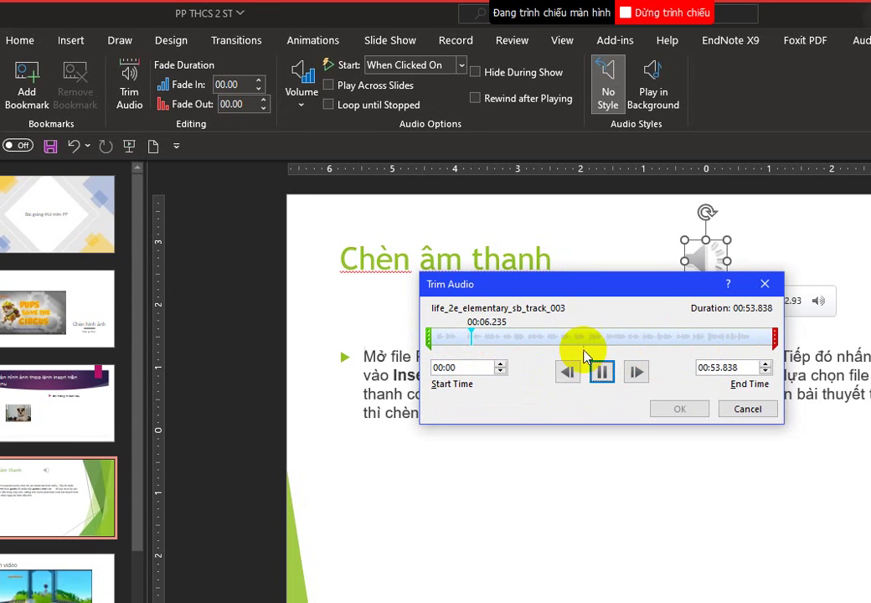
pyautogui.click(605, 375)
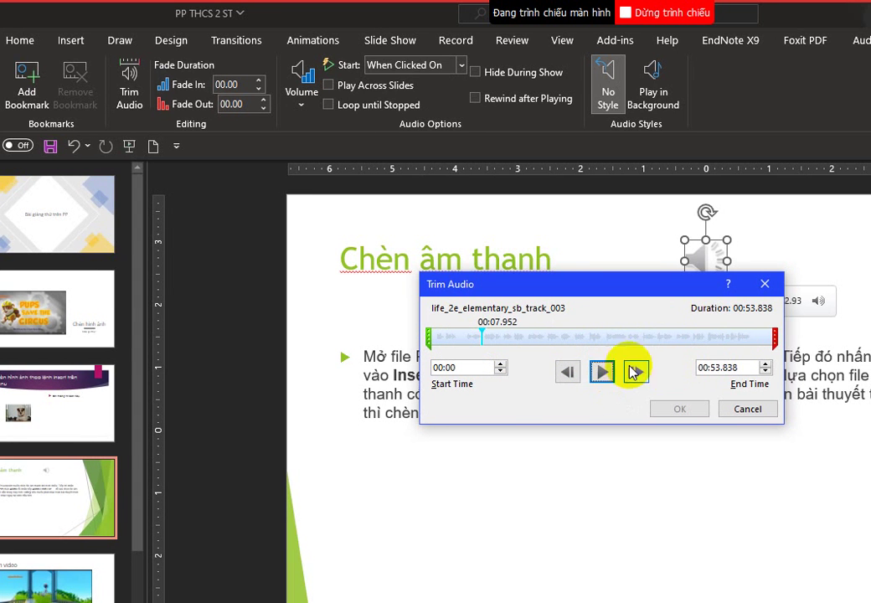
pyautogui.moveTo(495, 339); pyautogui.dragTo(591, 346)
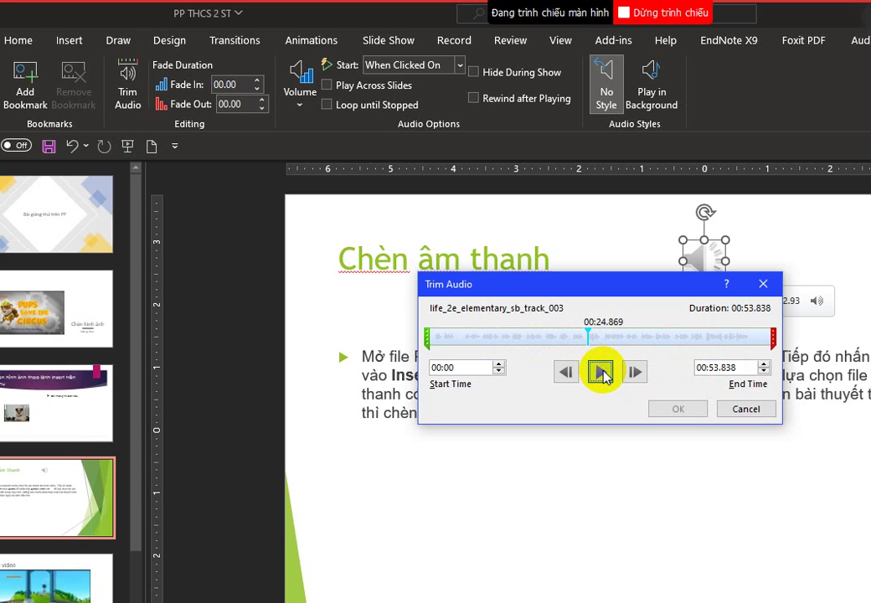
pyautogui.click(601, 372)
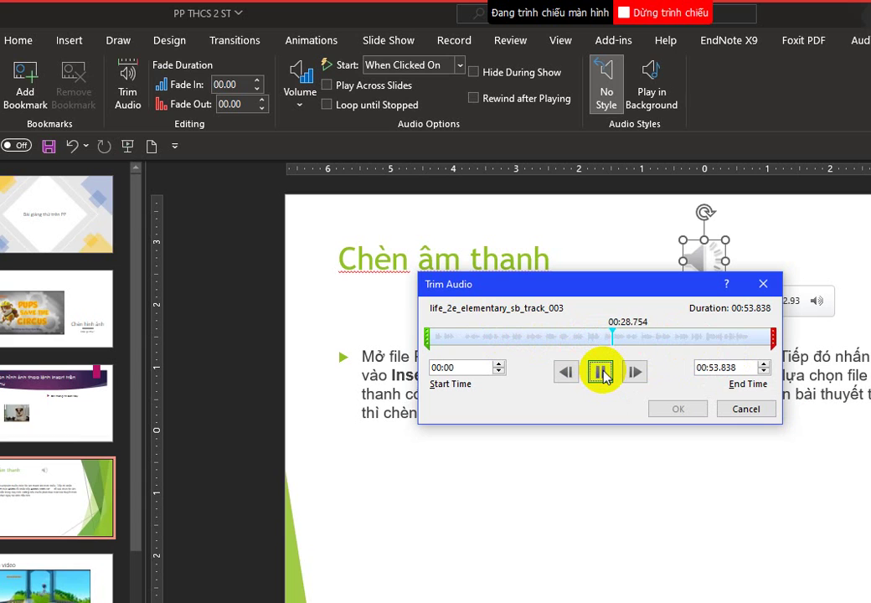
pyautogui.click(601, 372)
pyautogui.moveTo(617, 335); pyautogui.dragTo(603, 335)
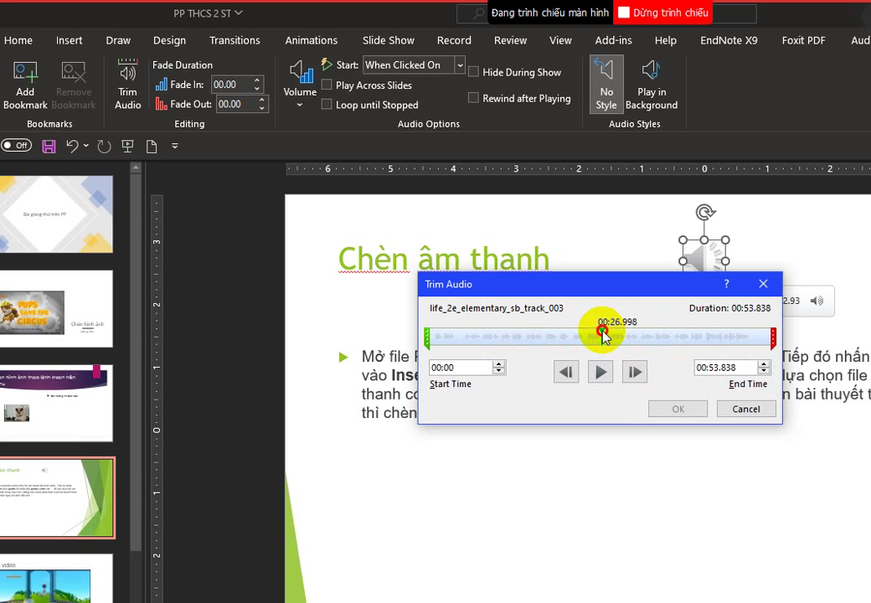
pyautogui.moveTo(603, 335); pyautogui.dragTo(428, 336)
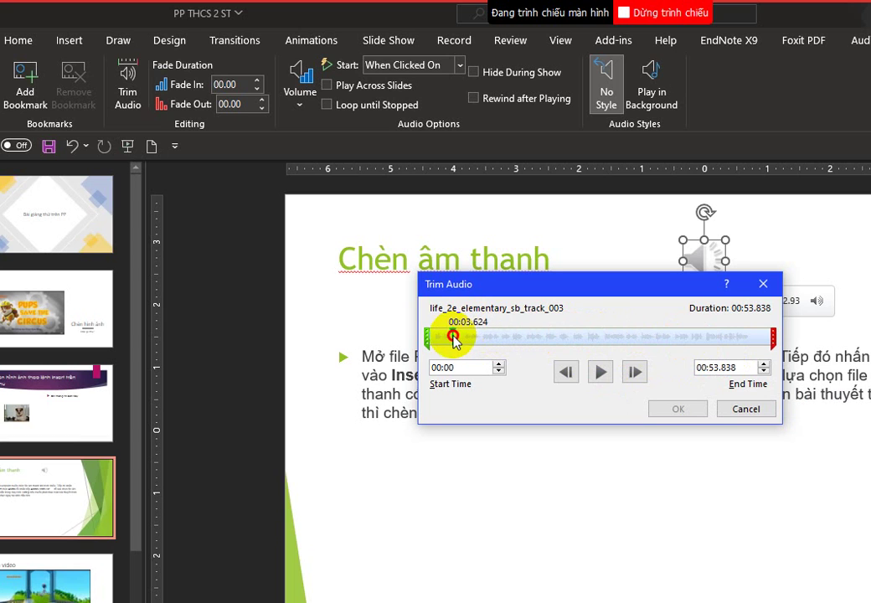
pyautogui.click(601, 373)
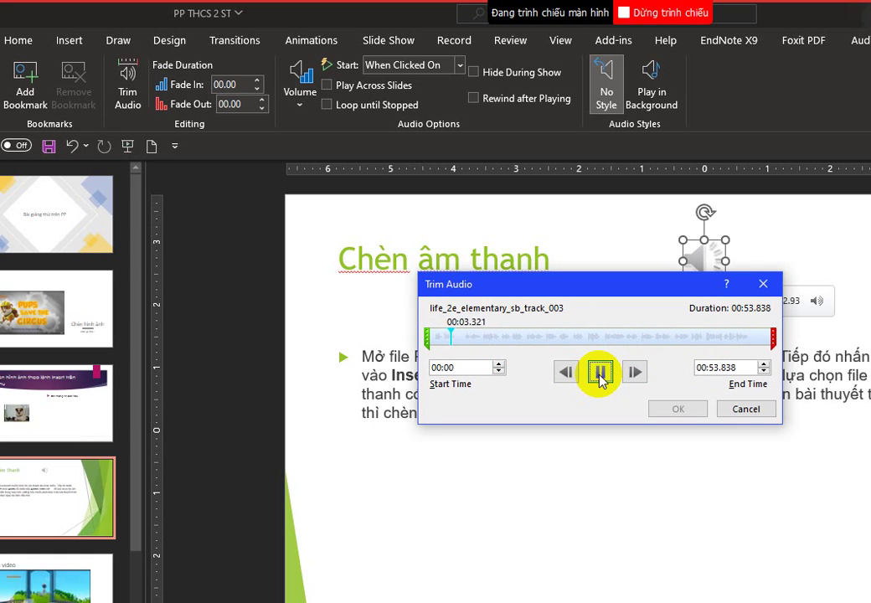
# Move the trim start marker to 00:04.992 and play the audio from the new start
pyautogui.click(601, 373)
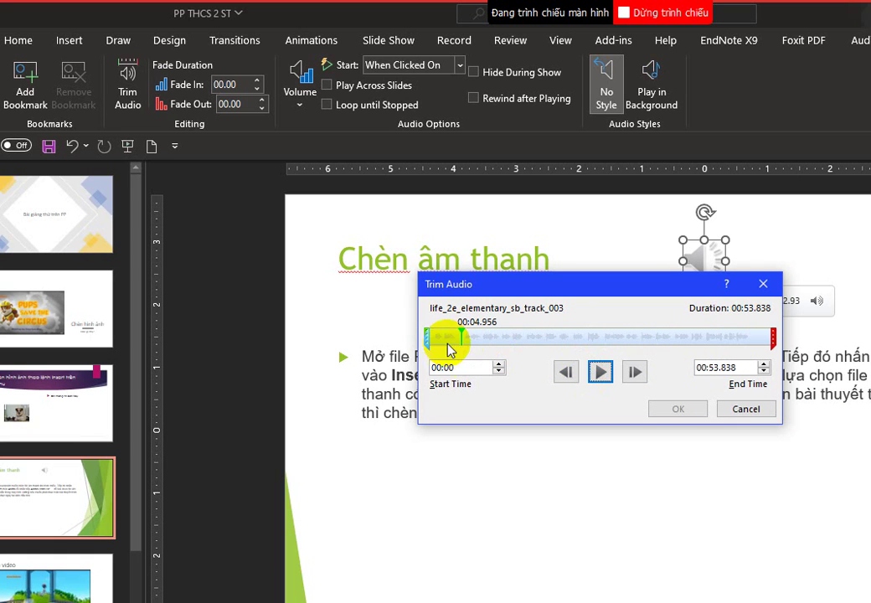
pyautogui.moveTo(428, 336); pyautogui.dragTo(460, 341)
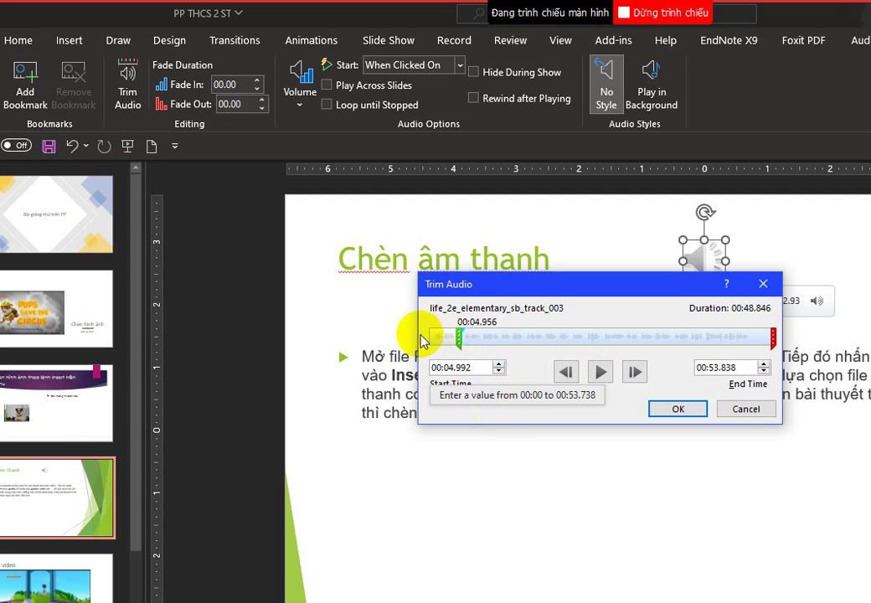
pyautogui.click(599, 373)
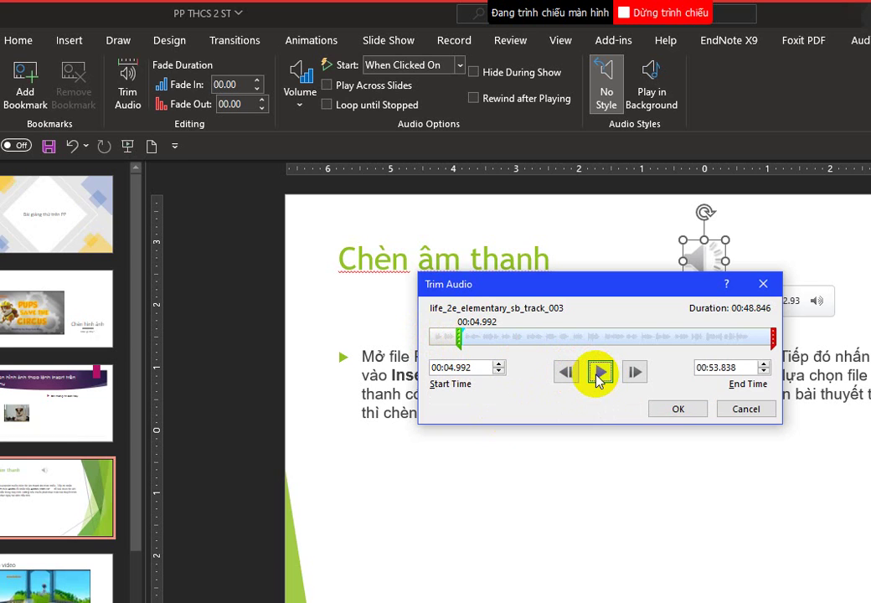
pyautogui.click(599, 374)
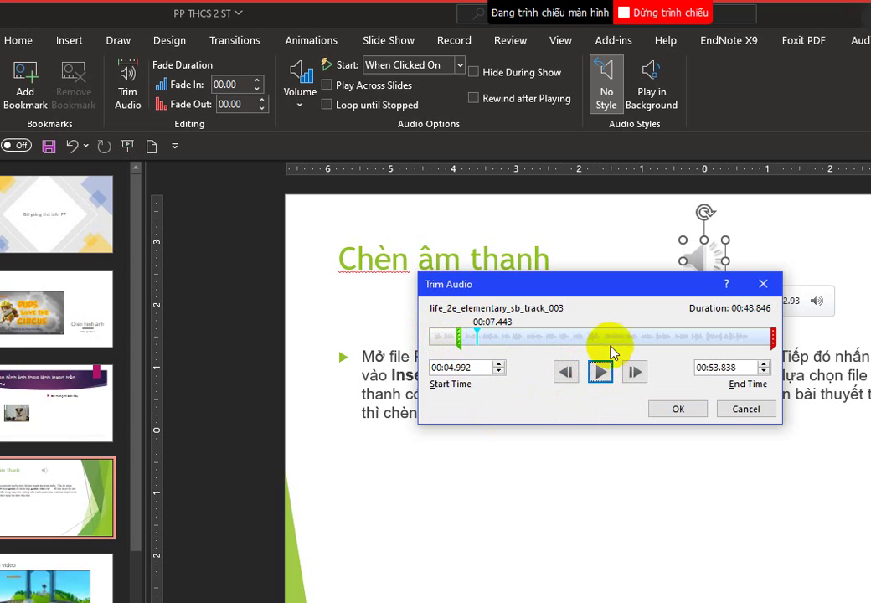
# Skip ahead, pause at 00:27.176, and pull the end marker in to 00:27.819
pyautogui.moveTo(482, 335); pyautogui.dragTo(574, 343)
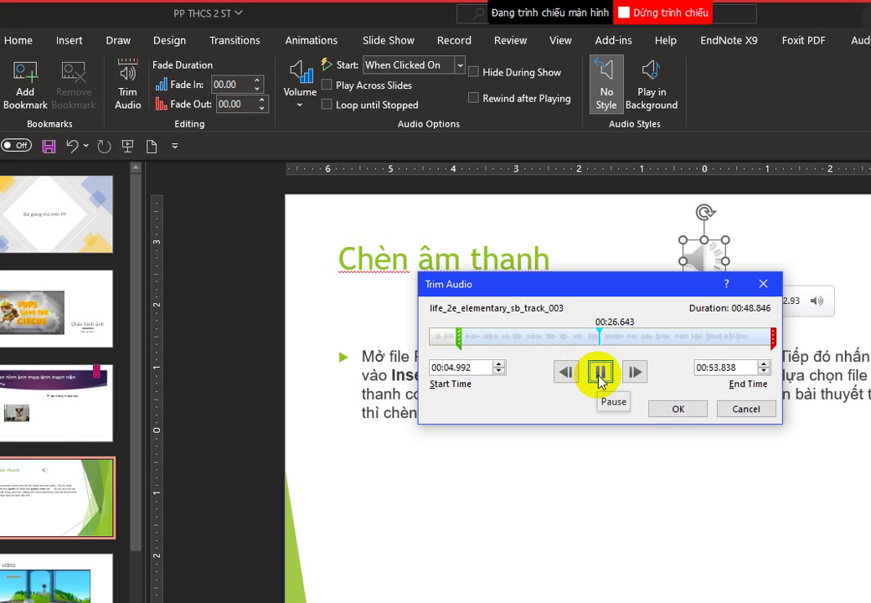
pyautogui.click(600, 373)
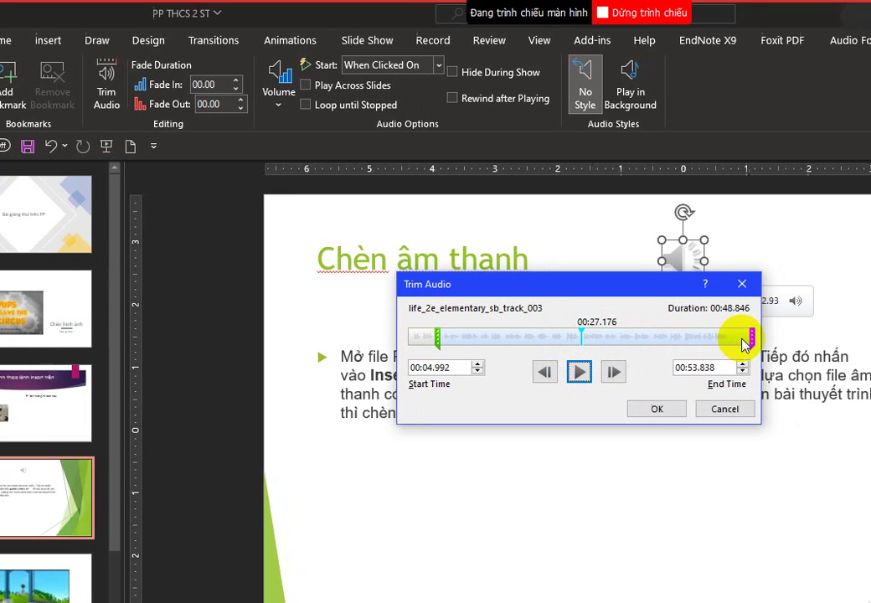
pyautogui.moveTo(745, 339); pyautogui.dragTo(561, 334)
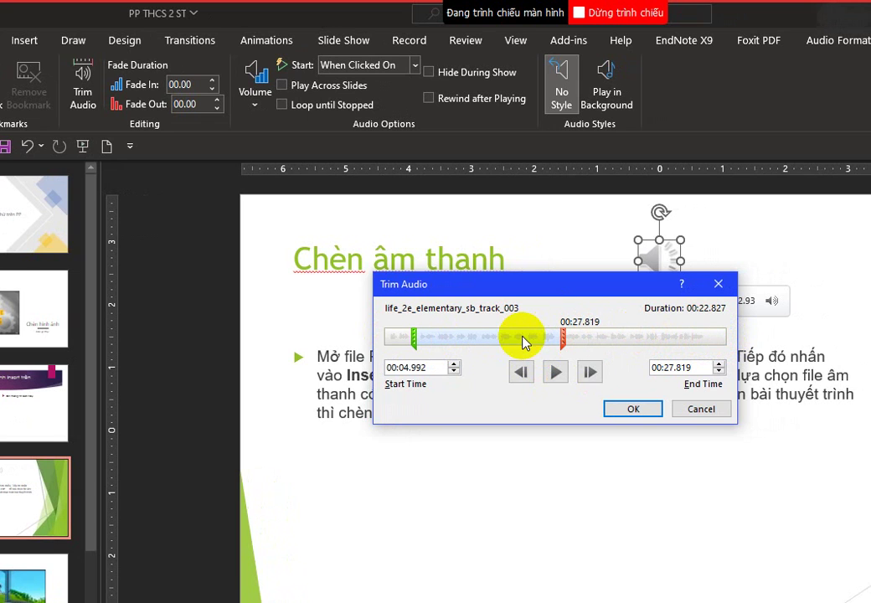
# Apply the trim and play the 00:22.83 clip on the slide through to its end
pyautogui.click(636, 410)
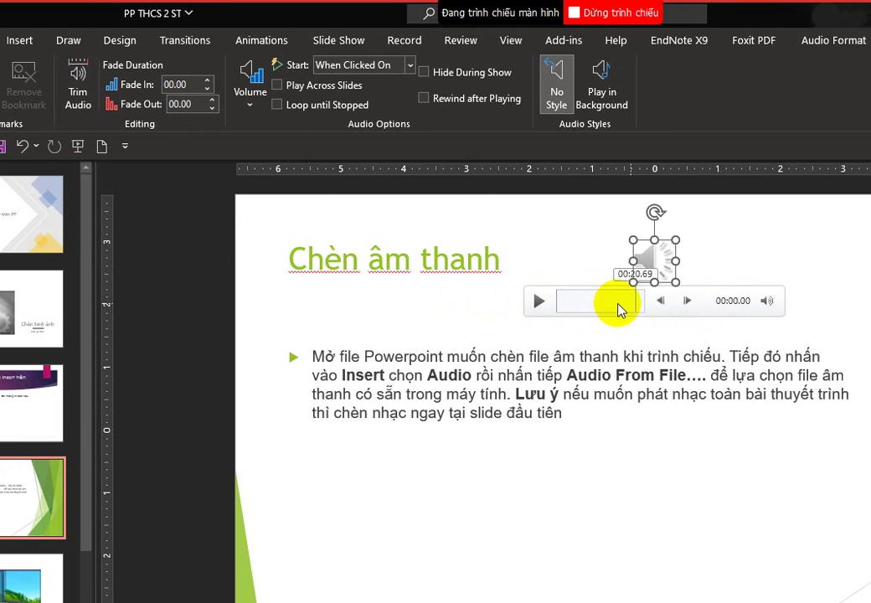
pyautogui.click(537, 305)
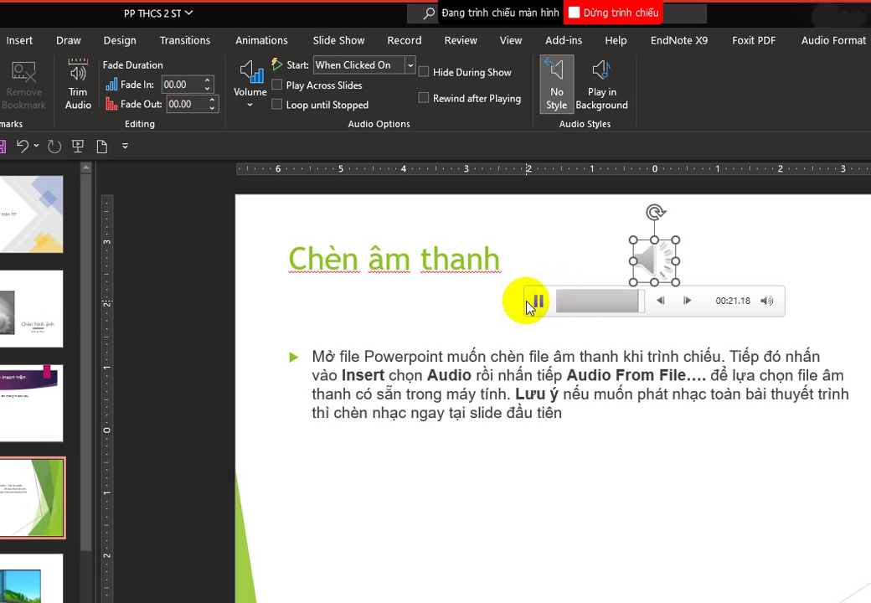
pyautogui.click(536, 304)
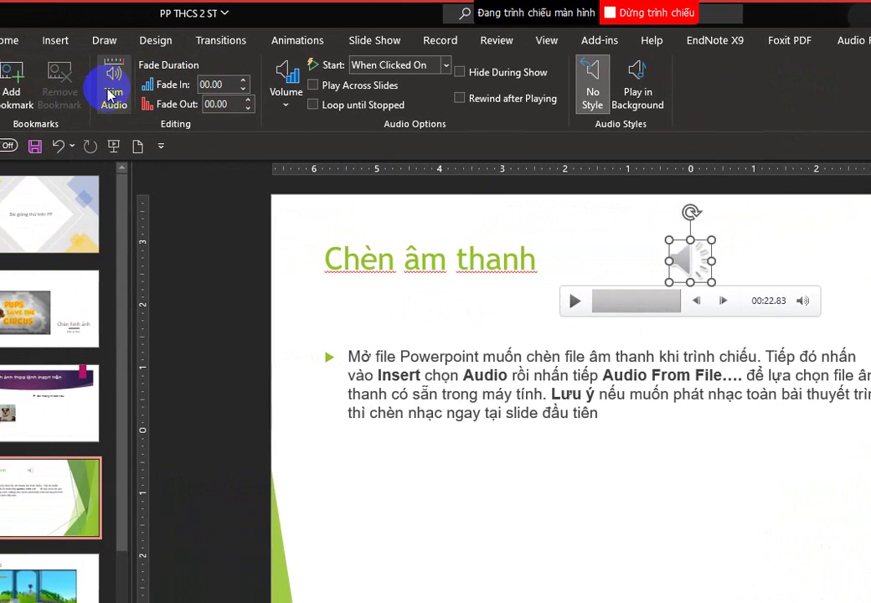
# Pull the audio's end marker in to 00:27.565, preview the ending, and confirm the trim
pyautogui.click(138, 88)
pyautogui.click(617, 338)
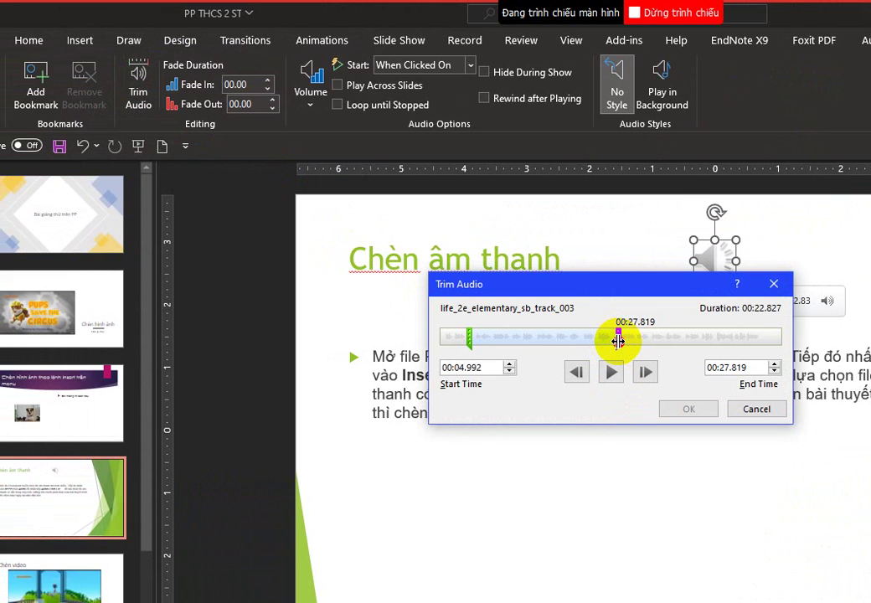
pyautogui.moveTo(617, 341); pyautogui.dragTo(616, 341)
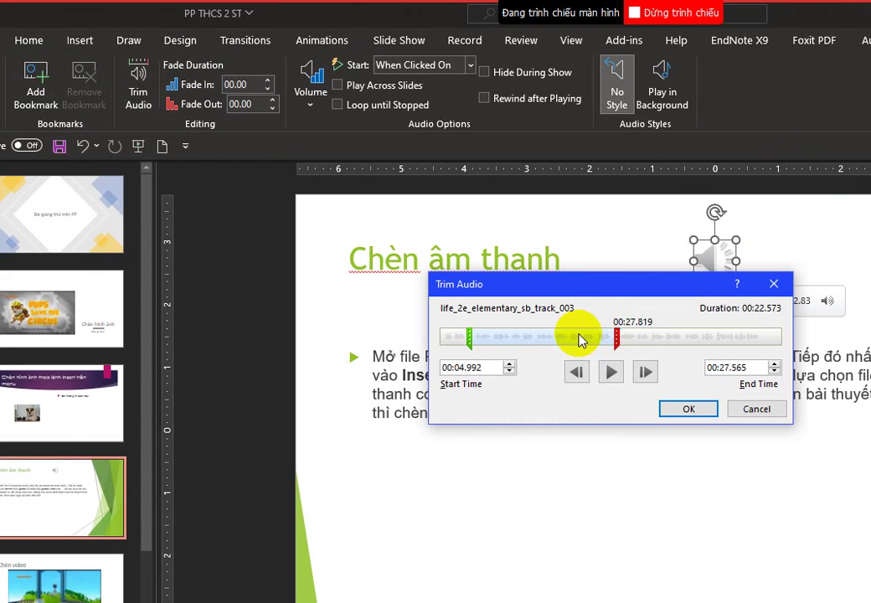
pyautogui.click(609, 381)
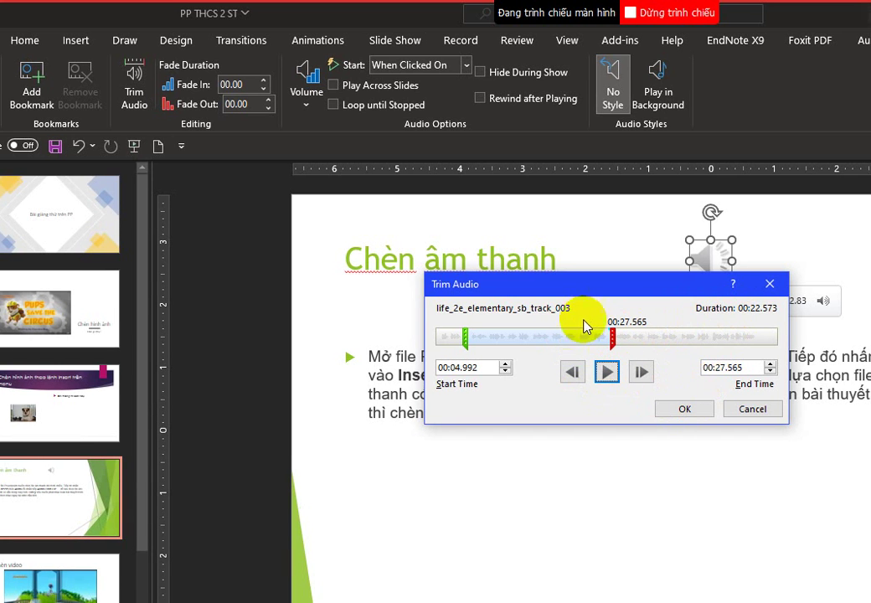
pyautogui.click(684, 409)
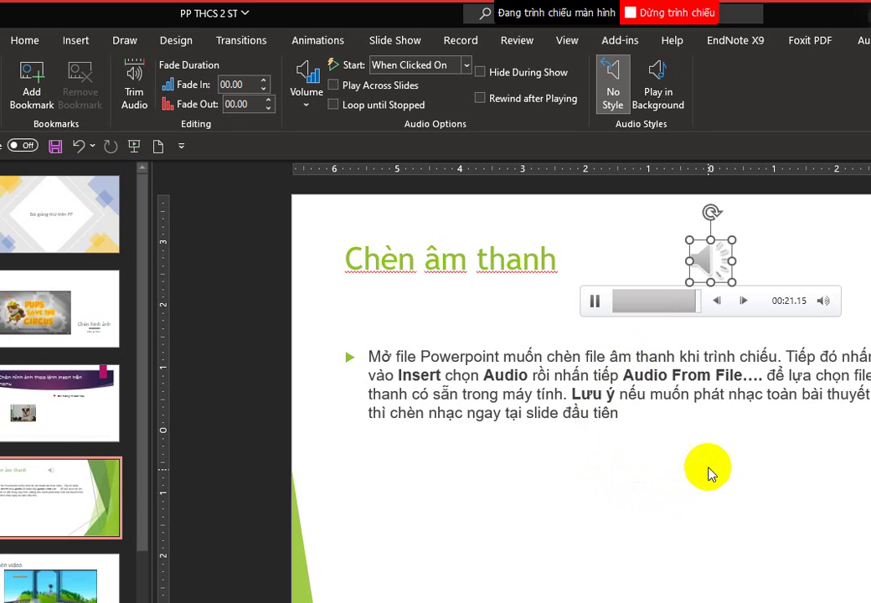
# Pause the audio with Alt+P and add a new blank slide after the last slide
pyautogui.hotkey('alt', 'p')
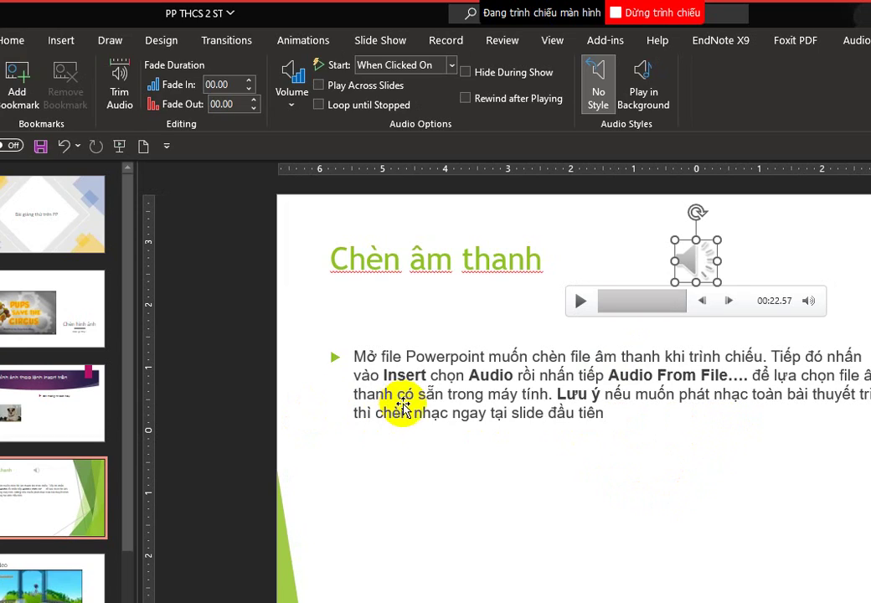
pyautogui.click(149, 416)
pyautogui.click(79, 514)
pyautogui.press('Return')
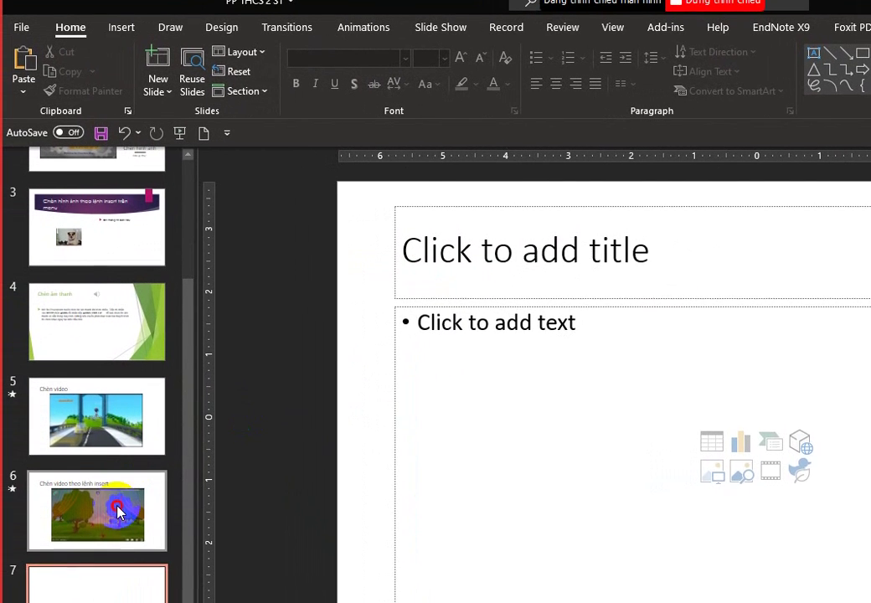
# Navigate through the slide pane to the Chèn video slide
pyautogui.click(94, 513)
pyautogui.click(94, 440)
pyautogui.scroll(-1, 728, 490)
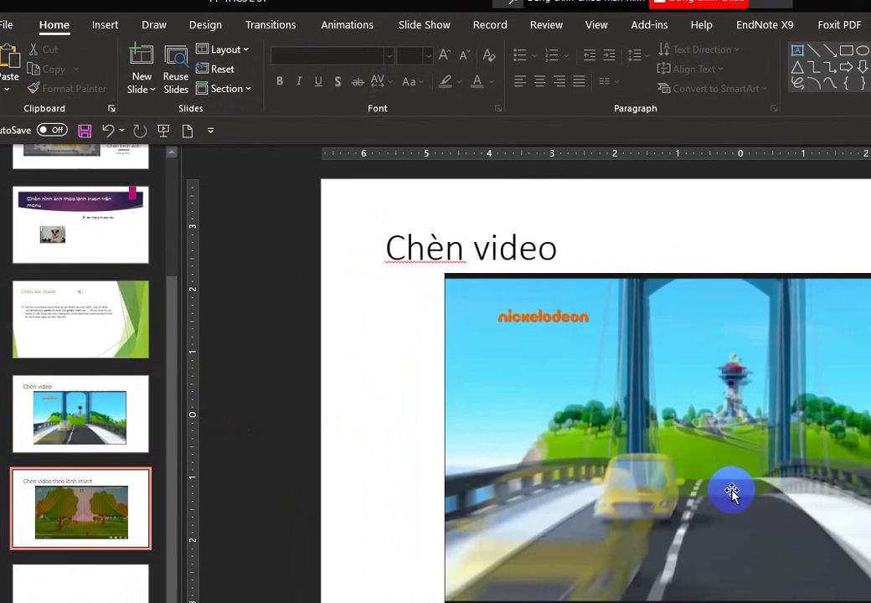
pyautogui.scroll(-1, 709, 476)
pyautogui.click(71, 414)
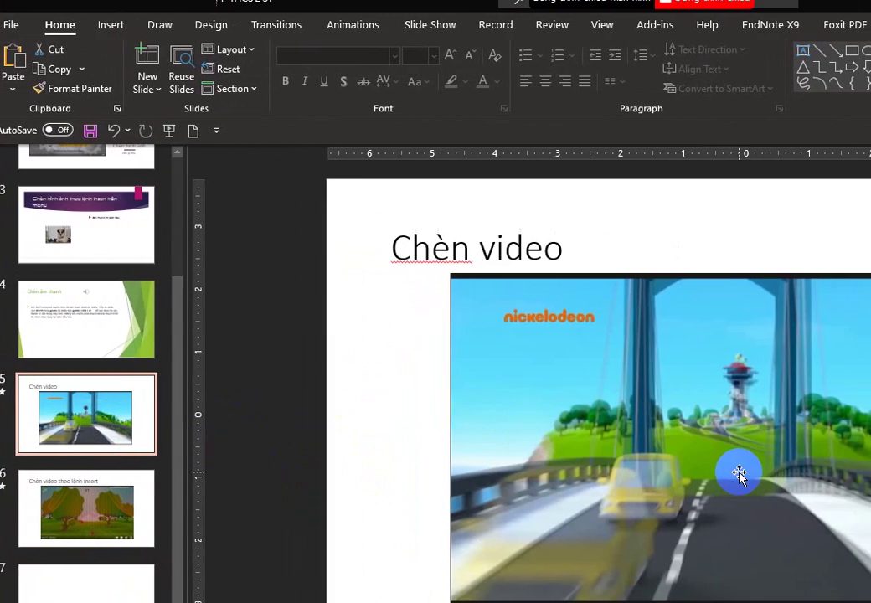
# Select the Paw Patrol video and show its Video Format and Playback options
pyautogui.click(729, 474)
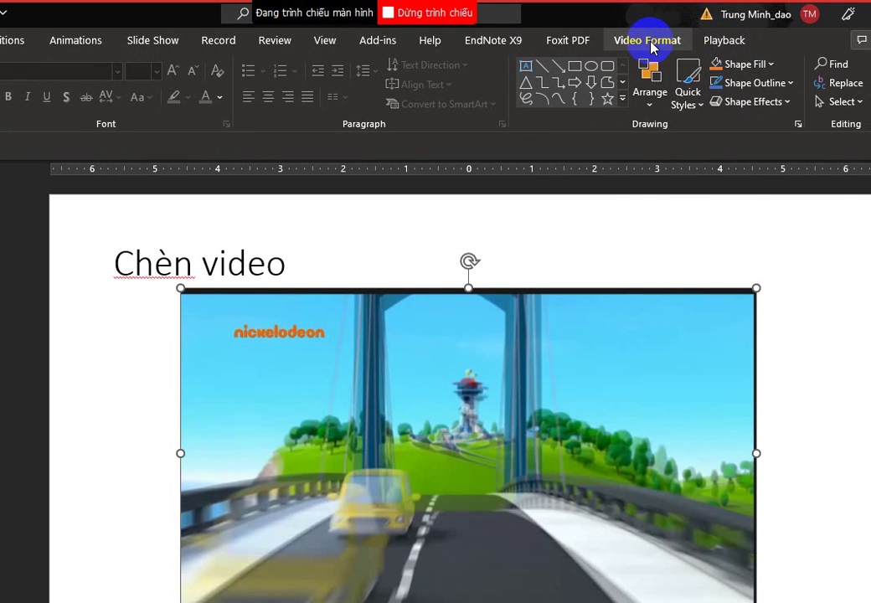
pyautogui.click(651, 46)
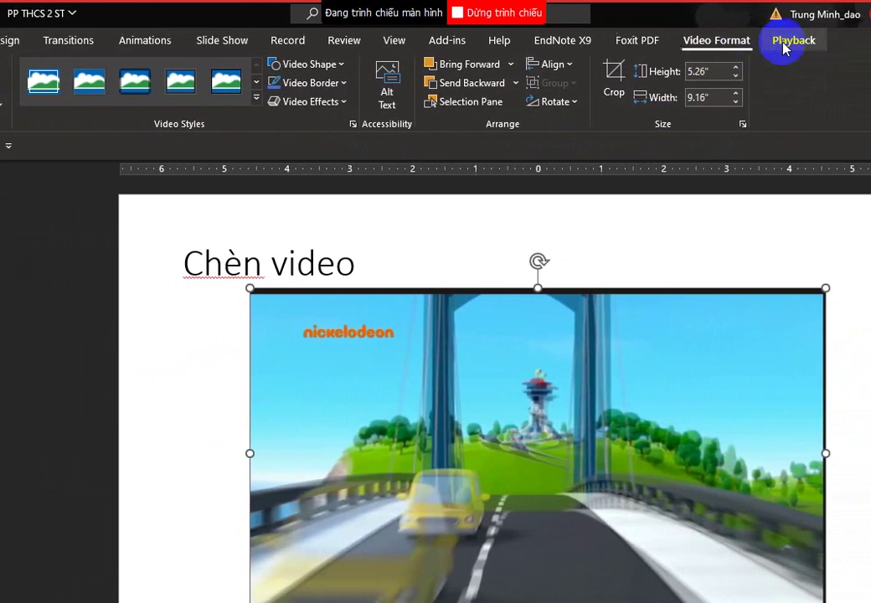
pyautogui.click(831, 40)
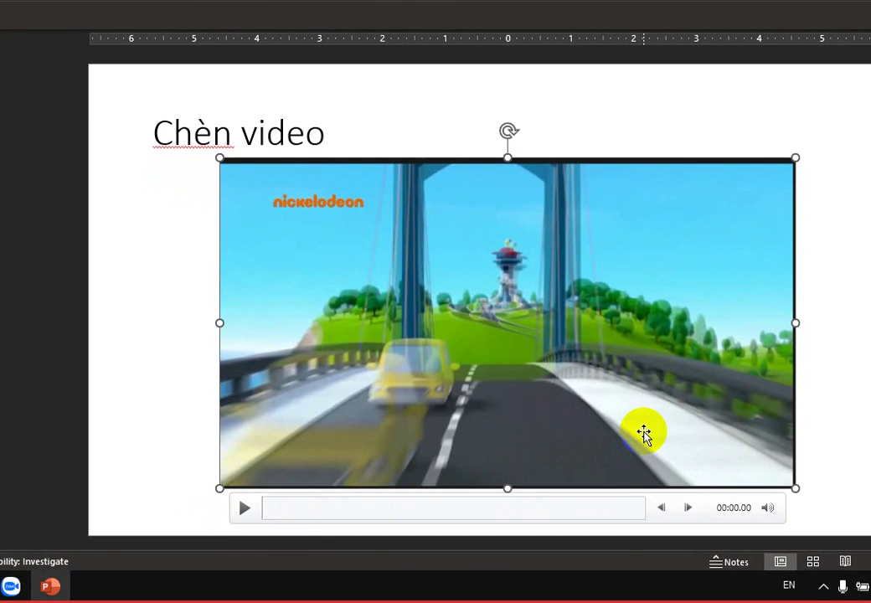
pyautogui.click(645, 373)
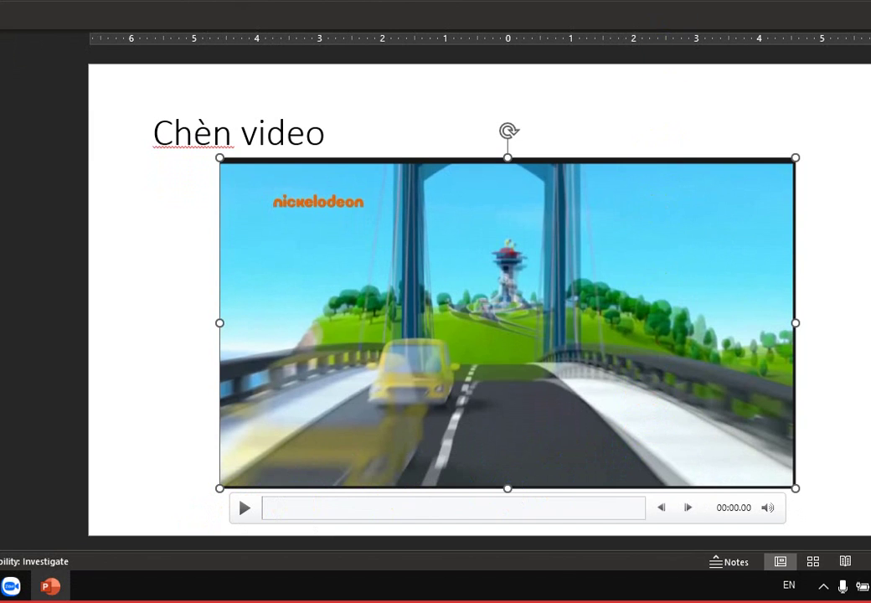
pyautogui.click(727, 52)
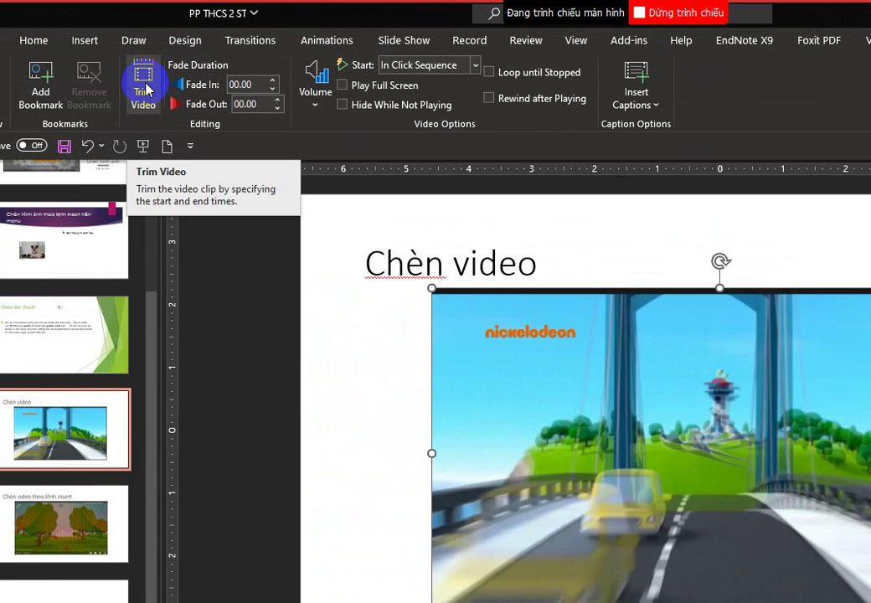
# Open Trim Video, pull the end marker in to 00:35.900, and preview the final seconds
pyautogui.click(144, 84)
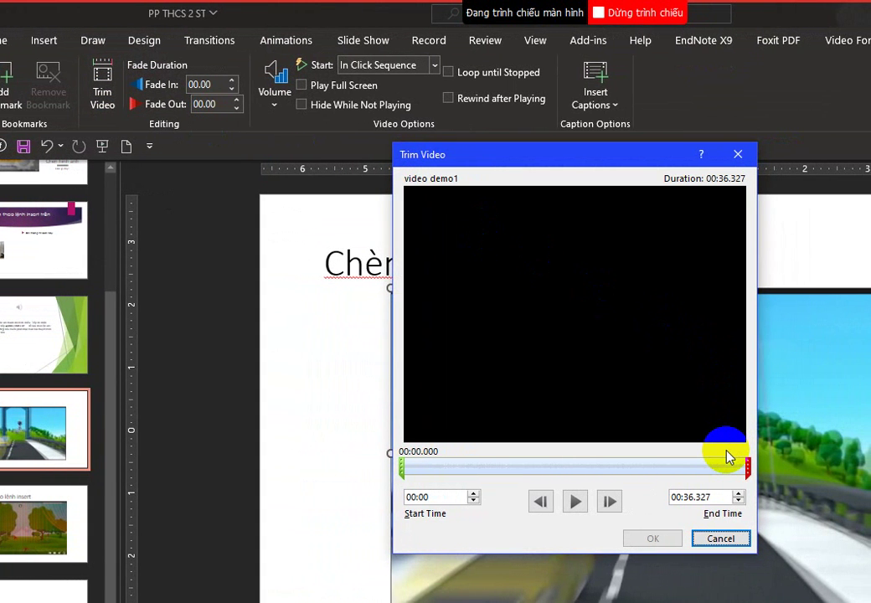
pyautogui.click(727, 458)
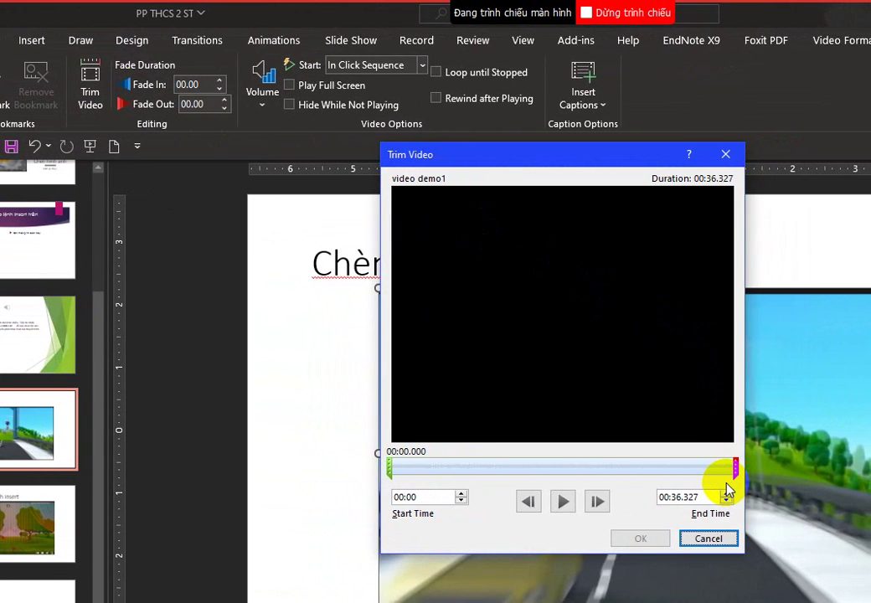
pyautogui.click(674, 473)
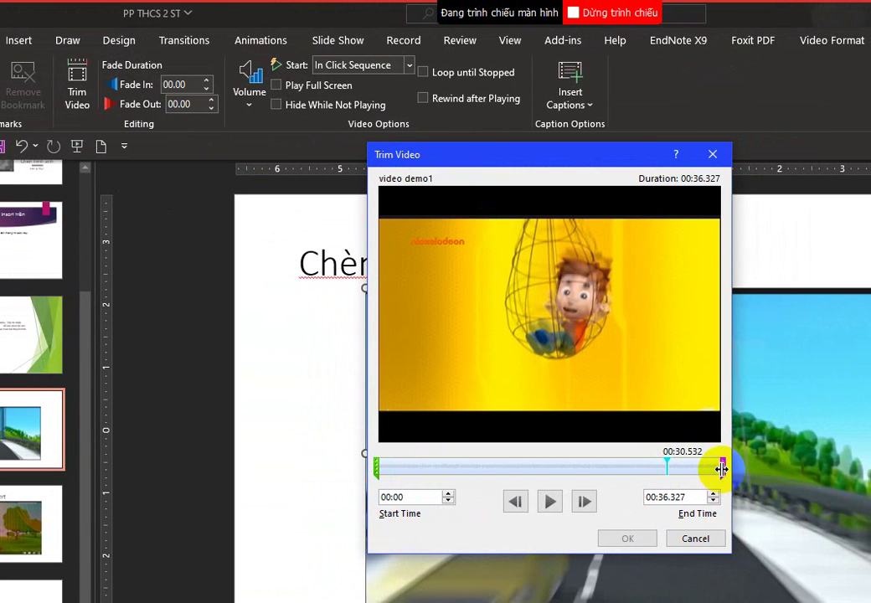
pyautogui.moveTo(721, 467); pyautogui.dragTo(700, 469)
pyautogui.click(679, 466)
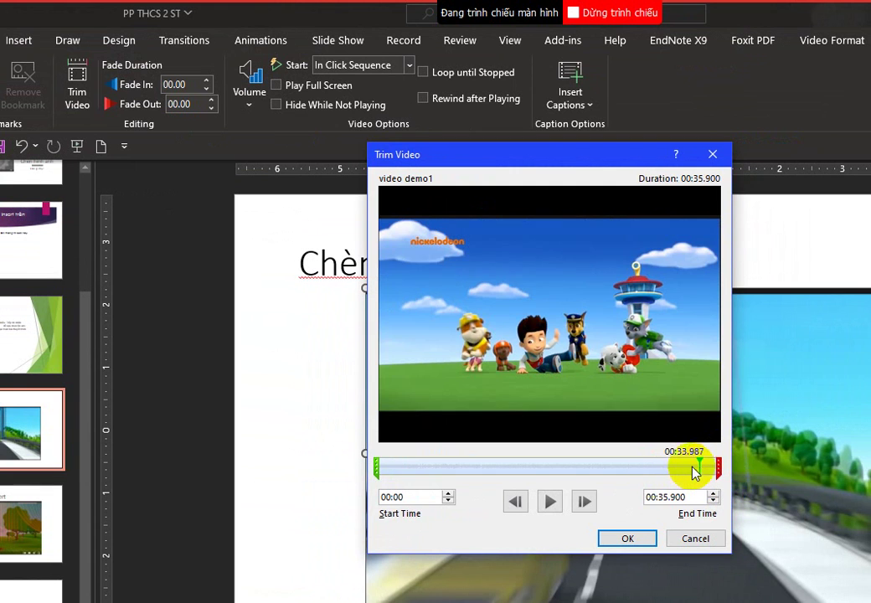
pyautogui.click(549, 499)
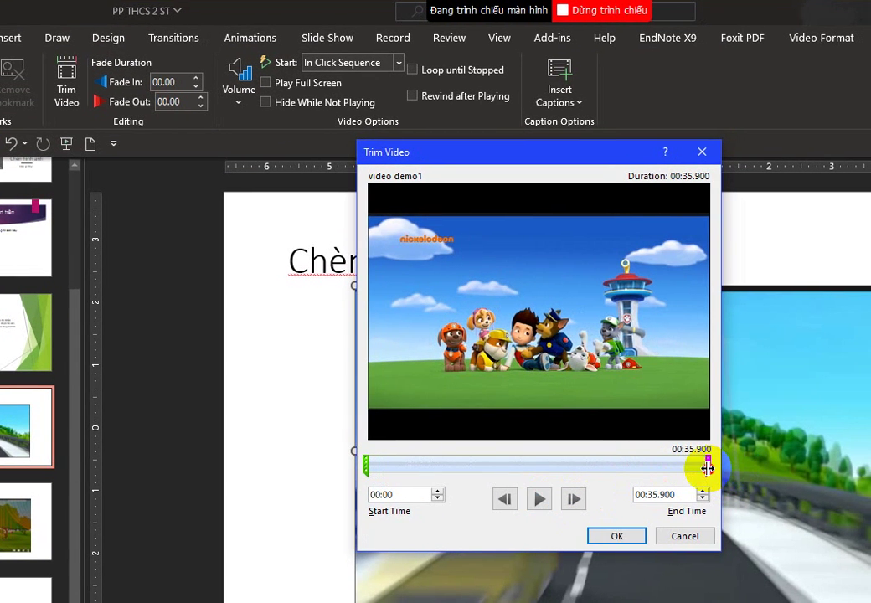
# Move the video's end slightly earlier to 00:35.303 and replay from 00:28.975
pyautogui.moveTo(708, 469); pyautogui.dragTo(702, 469)
pyautogui.click(641, 465)
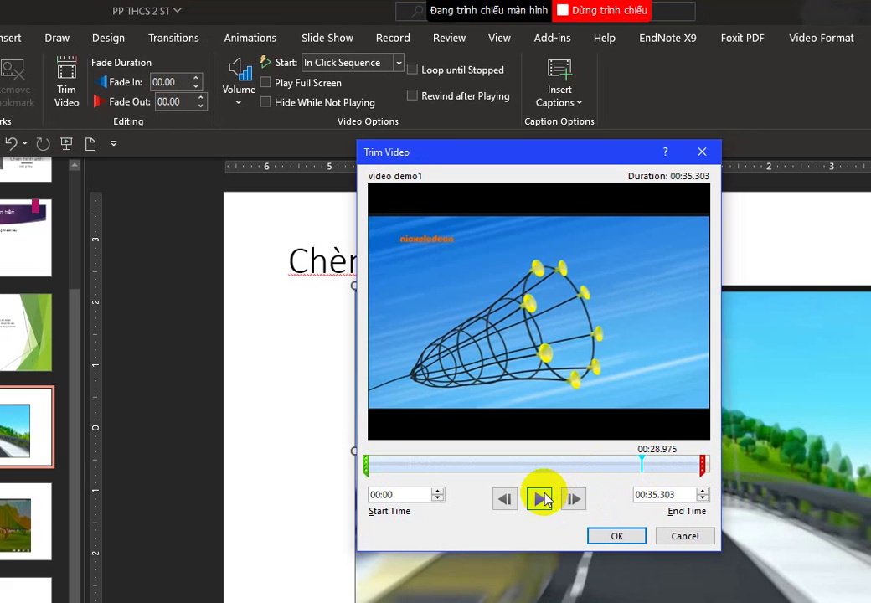
pyautogui.click(542, 499)
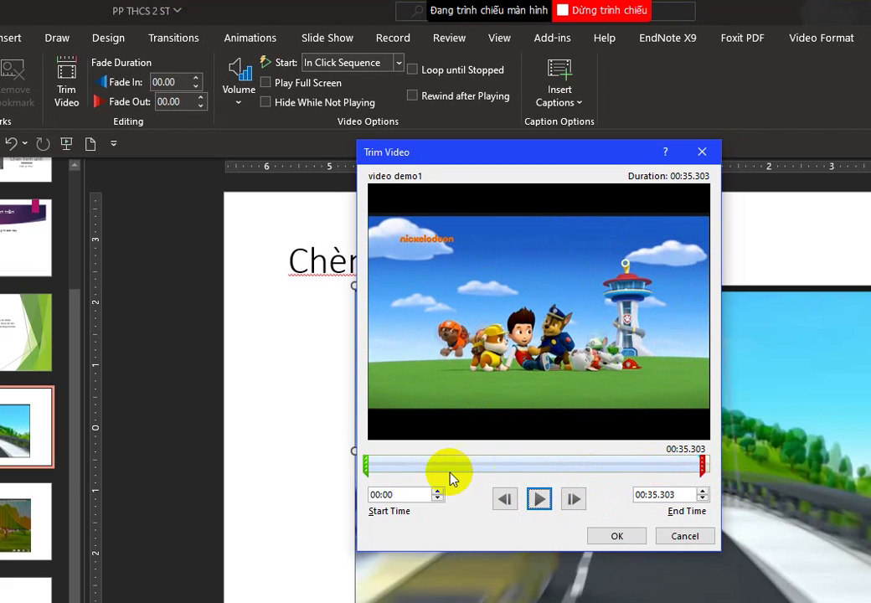
# Preview the opening of the Paw Patrol clip in the Trim Video dialog
pyautogui.click(418, 463)
pyautogui.click(508, 499)
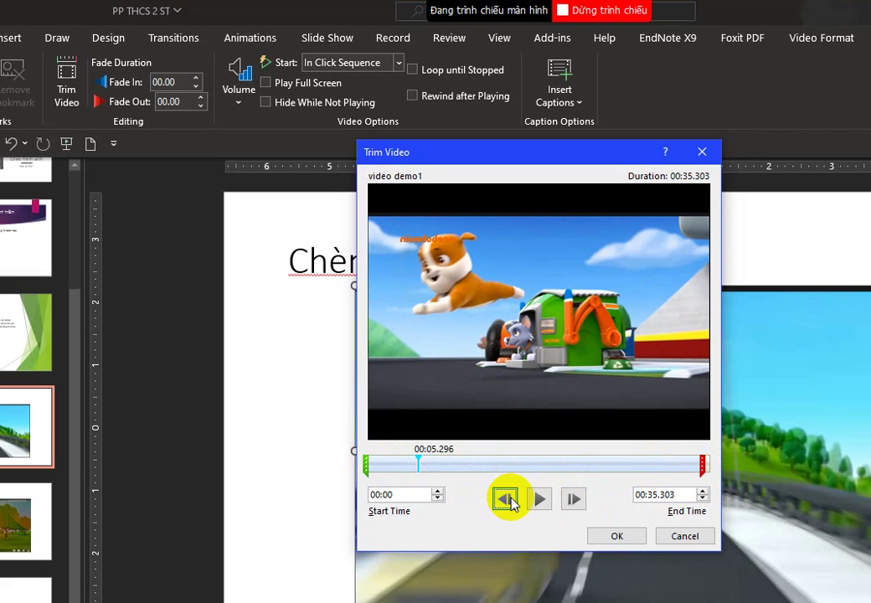
pyautogui.click(377, 466)
pyautogui.moveTo(377, 467); pyautogui.dragTo(370, 465)
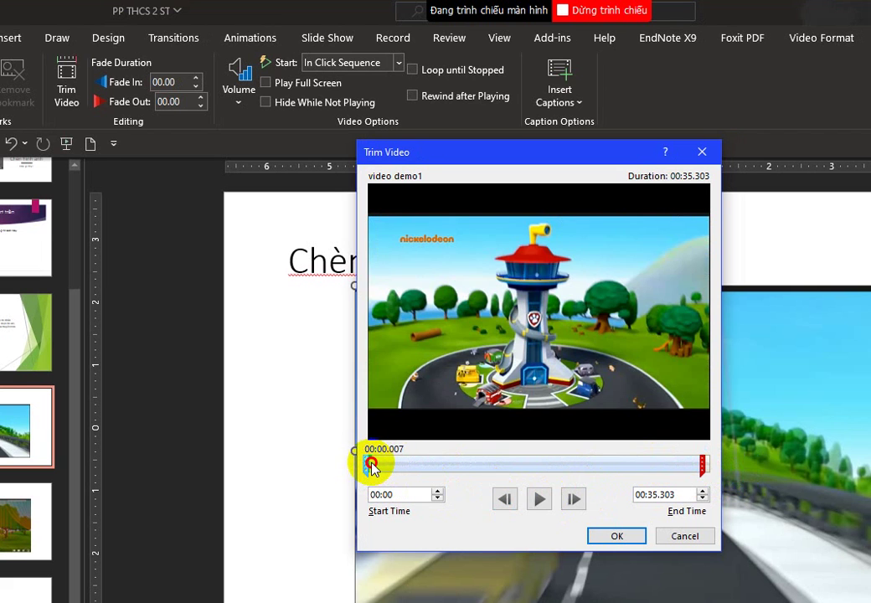
pyautogui.click(540, 499)
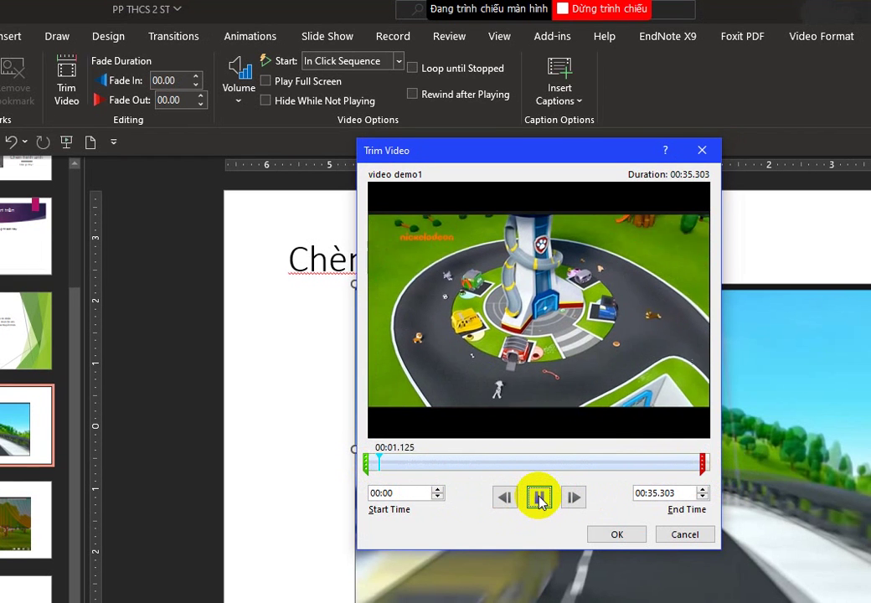
pyautogui.click(540, 499)
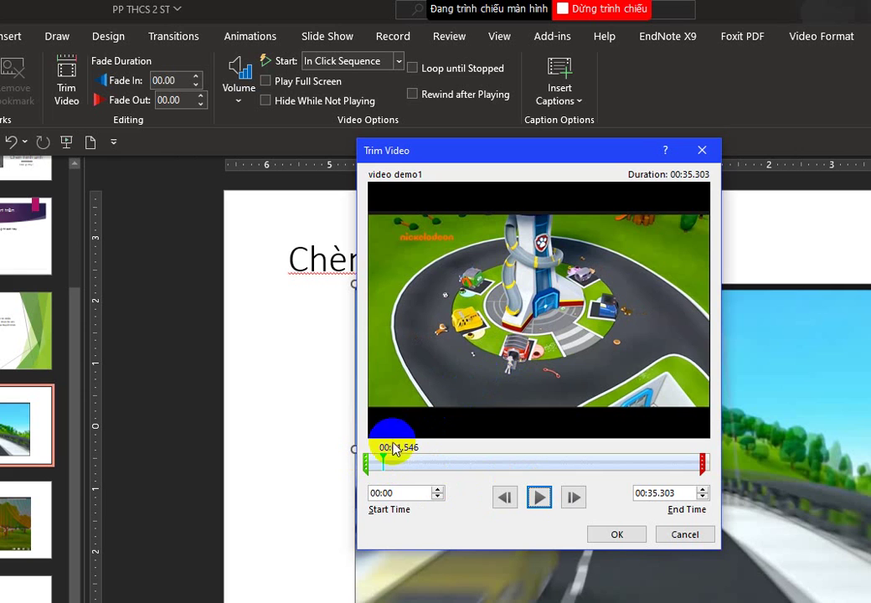
# Move the green start marker later to 00:03.518 to skip the opening
pyautogui.moveTo(366, 462); pyautogui.dragTo(378, 466)
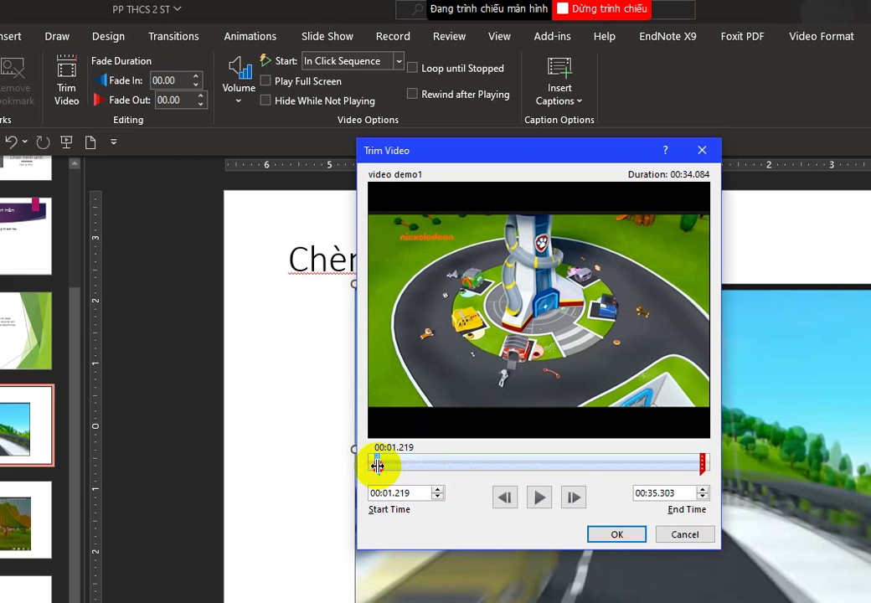
pyautogui.moveTo(380, 466); pyautogui.dragTo(381, 465)
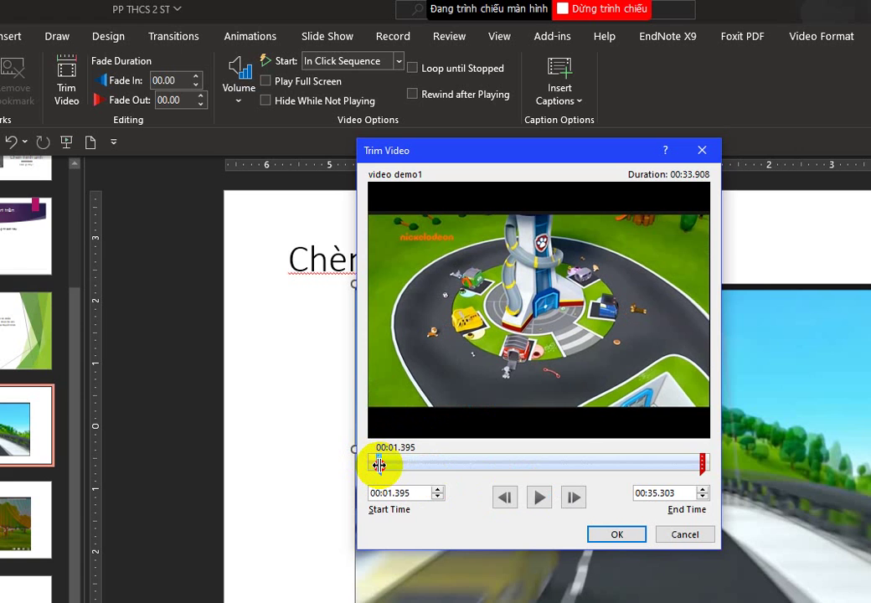
pyautogui.click(380, 466)
pyautogui.moveTo(379, 462)
pyautogui.mouseDown()
pyautogui.moveTo(428, 467)
pyautogui.moveTo(381, 462)
pyautogui.moveTo(401, 462)
pyautogui.mouseUp()
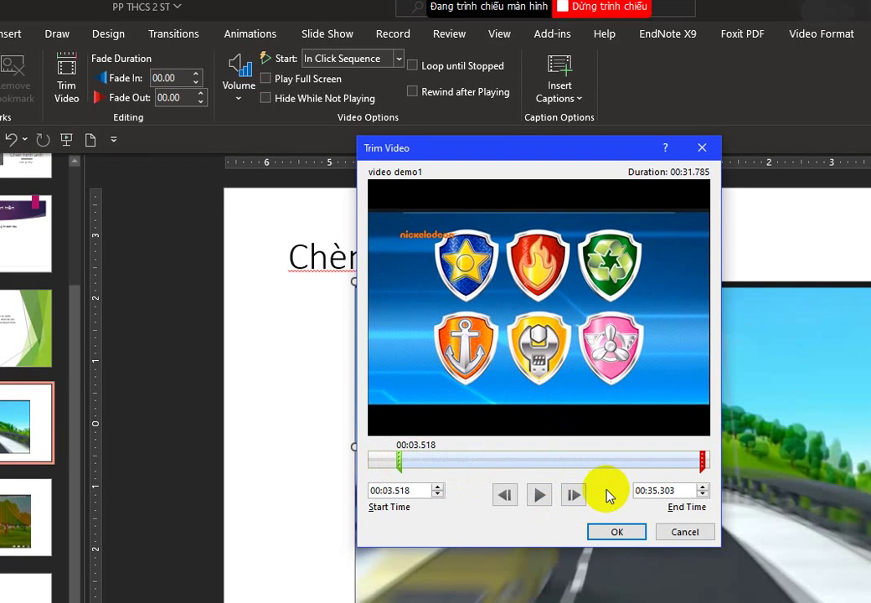
# Set the red end marker to 00:35.660 and apply the trim
pyautogui.click(701, 462)
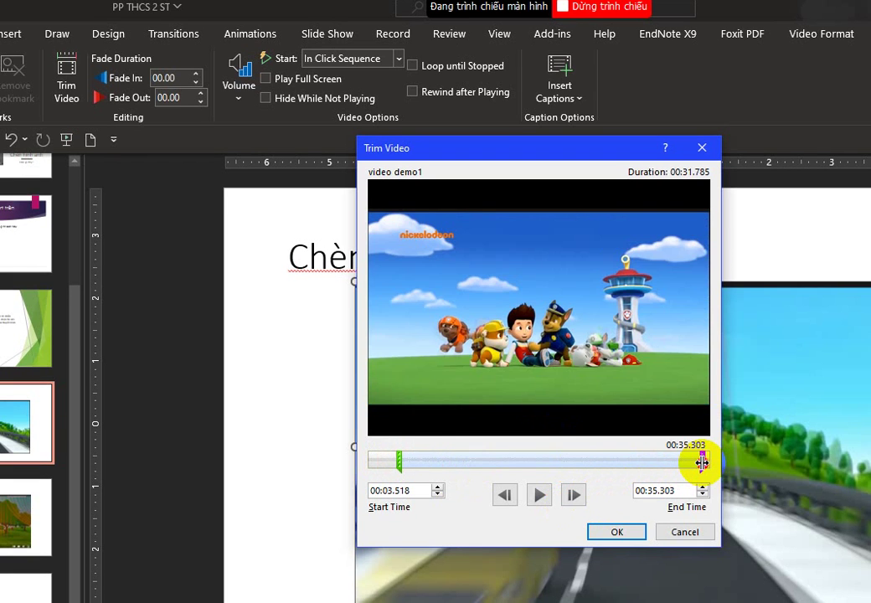
pyautogui.moveTo(702, 462)
pyautogui.mouseDown()
pyautogui.moveTo(692, 463)
pyautogui.moveTo(705, 466)
pyautogui.mouseUp()
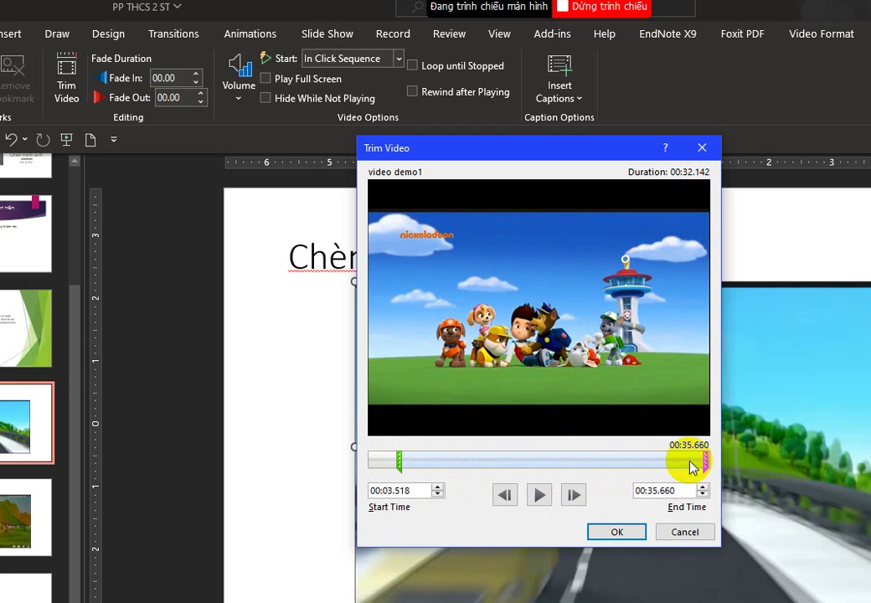
pyautogui.click(687, 465)
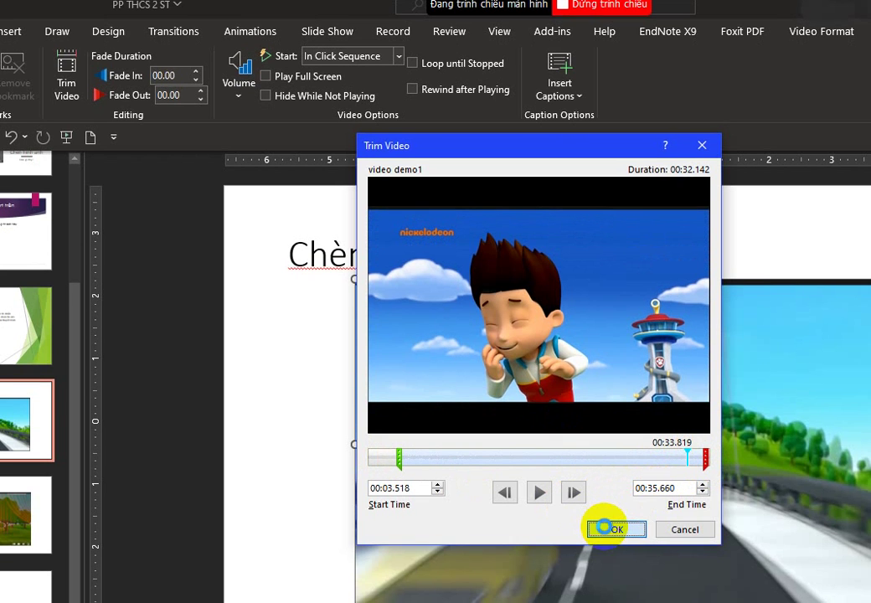
pyautogui.click(605, 527)
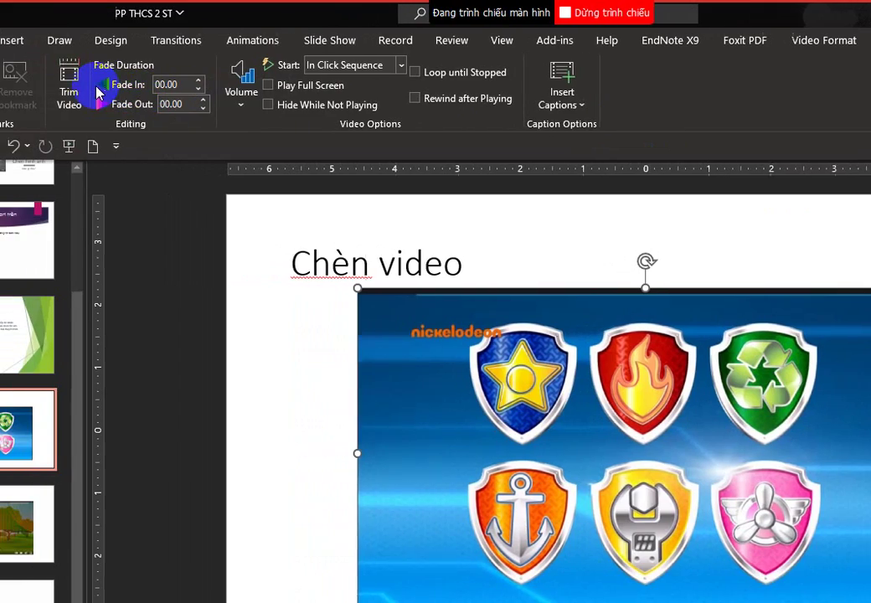
# Reopen Trim Video, replay the clip's last seconds, and cancel without changes
pyautogui.click(18, 79)
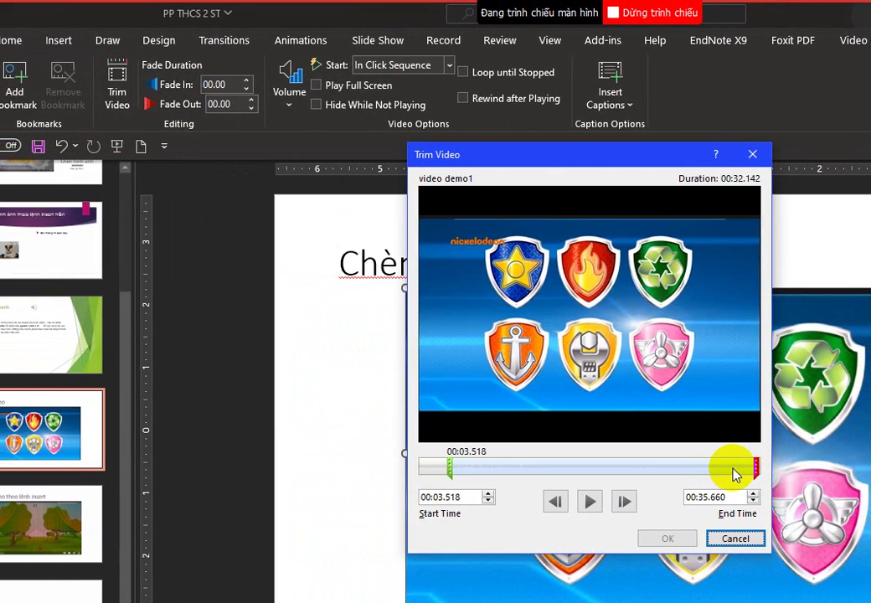
pyautogui.click(745, 467)
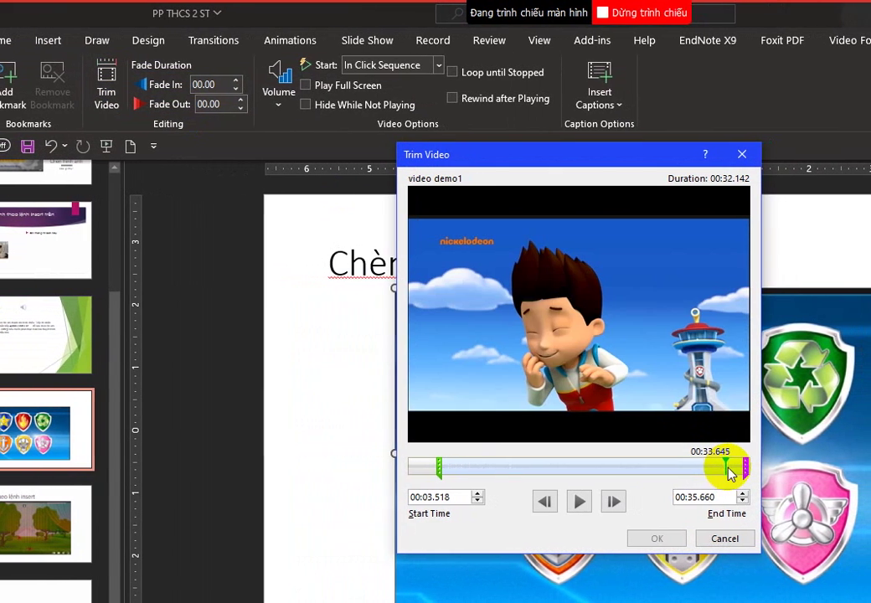
pyautogui.click(579, 500)
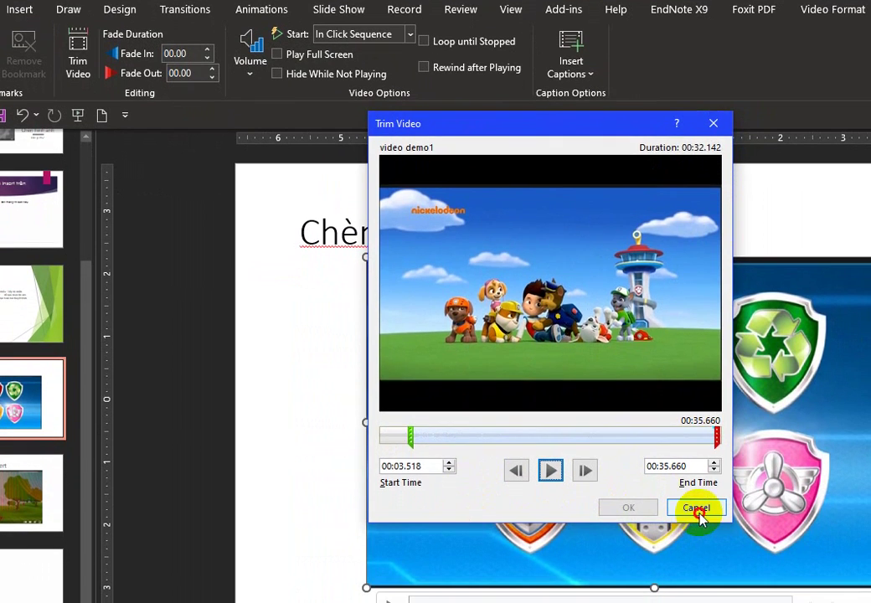
pyautogui.click(687, 523)
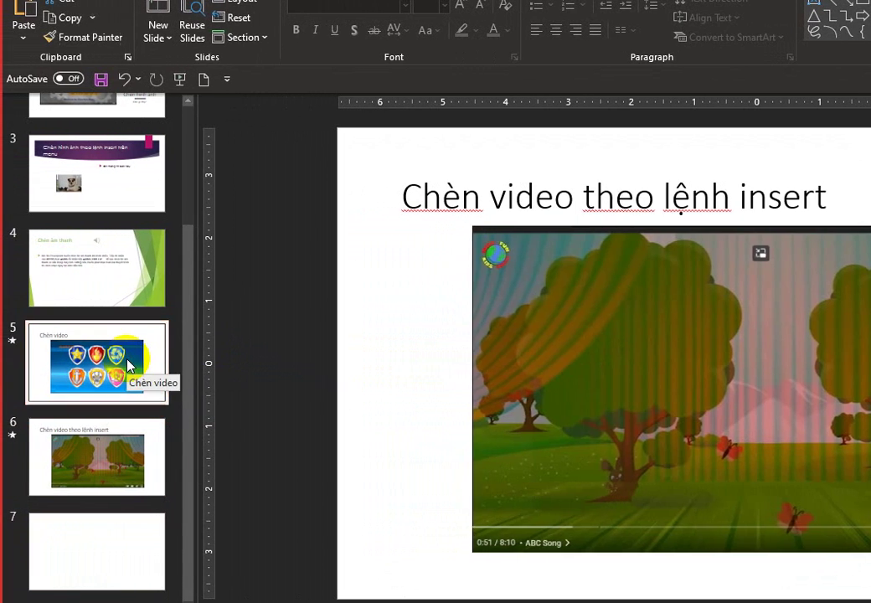
# Go to slide 5 and start the trimmed Paw Patrol video playing
pyautogui.click(128, 364)
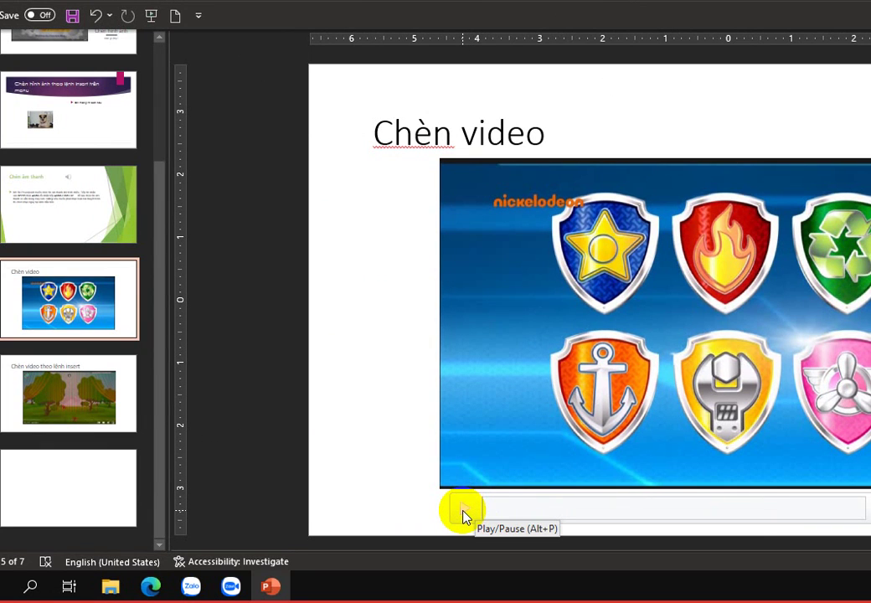
pyautogui.click(463, 513)
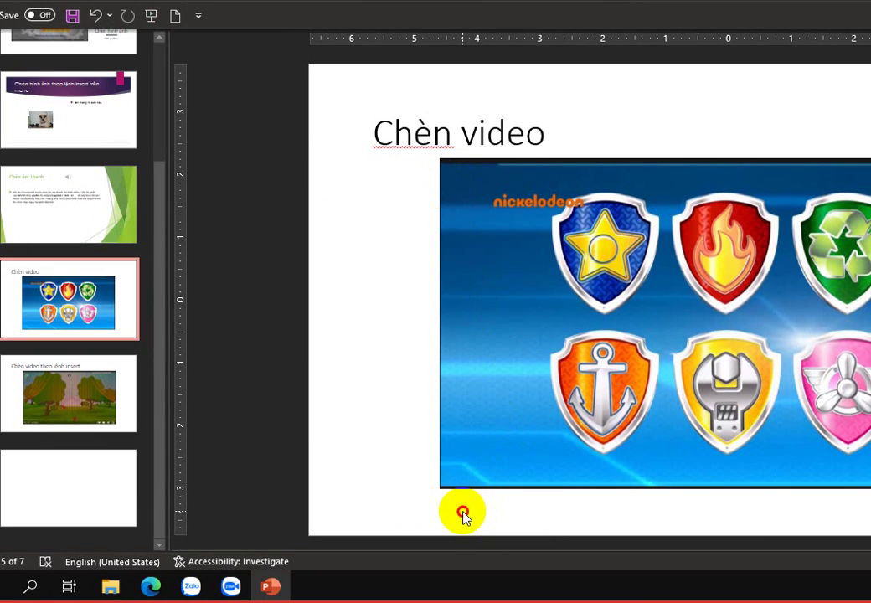
pyautogui.click(466, 511)
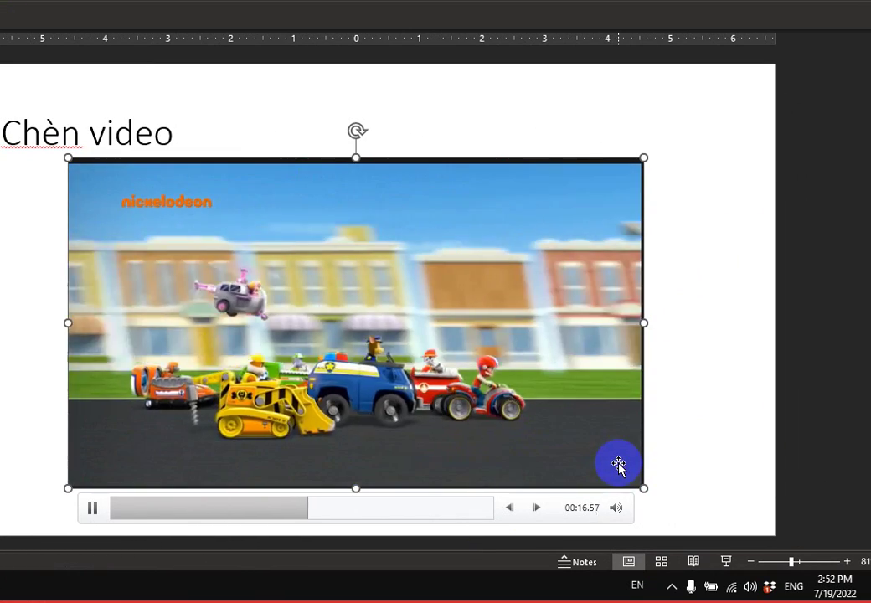
# Let the trimmed clip play toward its 00:32.14 end and open the volume slider
pyautogui.click(618, 466)
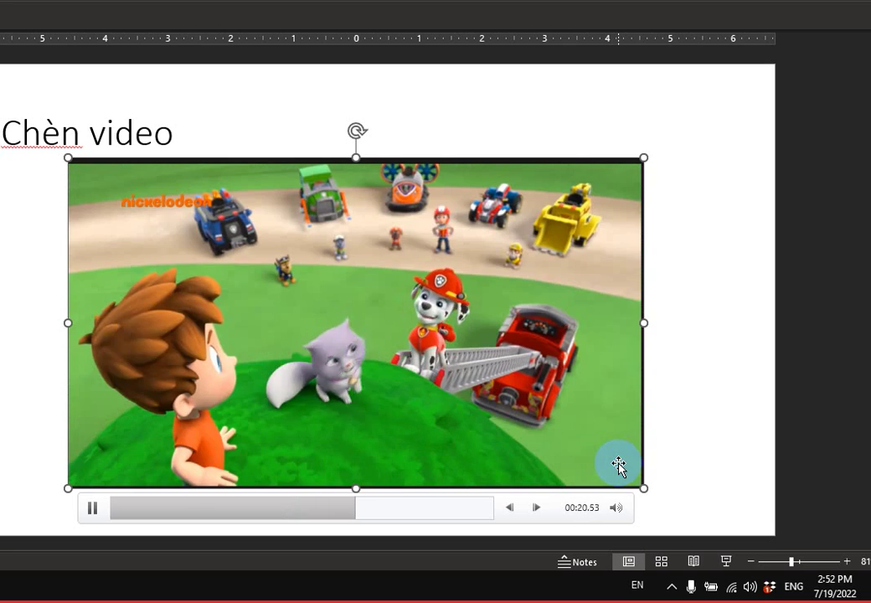
pyautogui.click(618, 466)
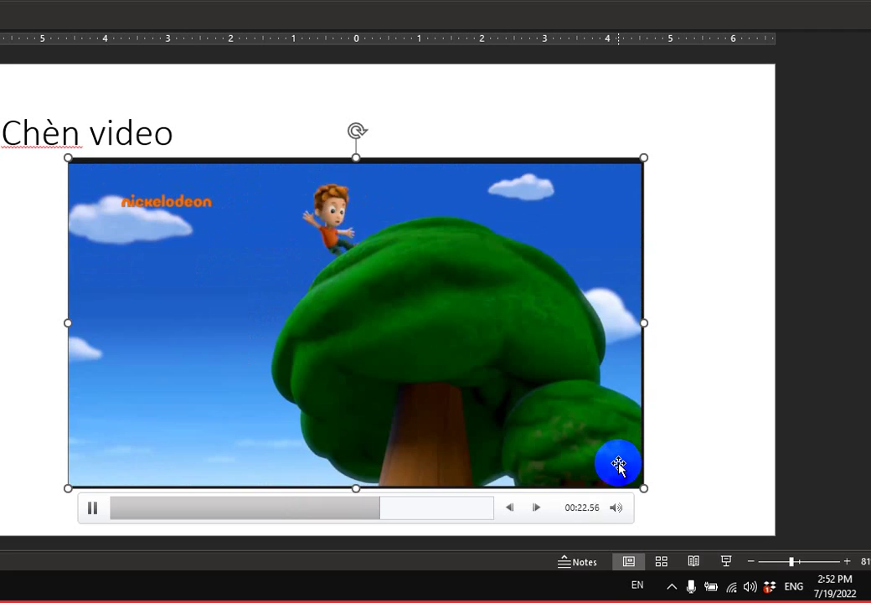
pyautogui.click(618, 464)
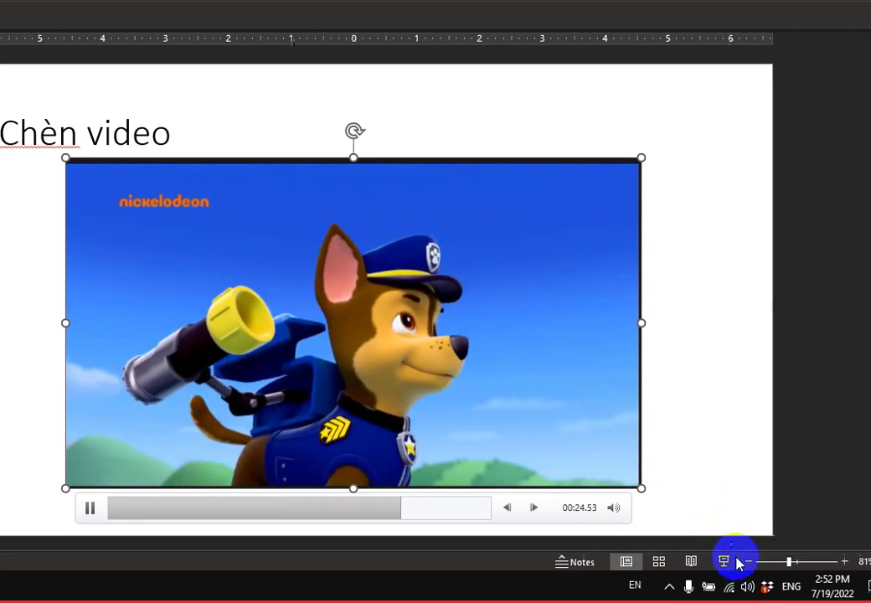
pyautogui.click(583, 508)
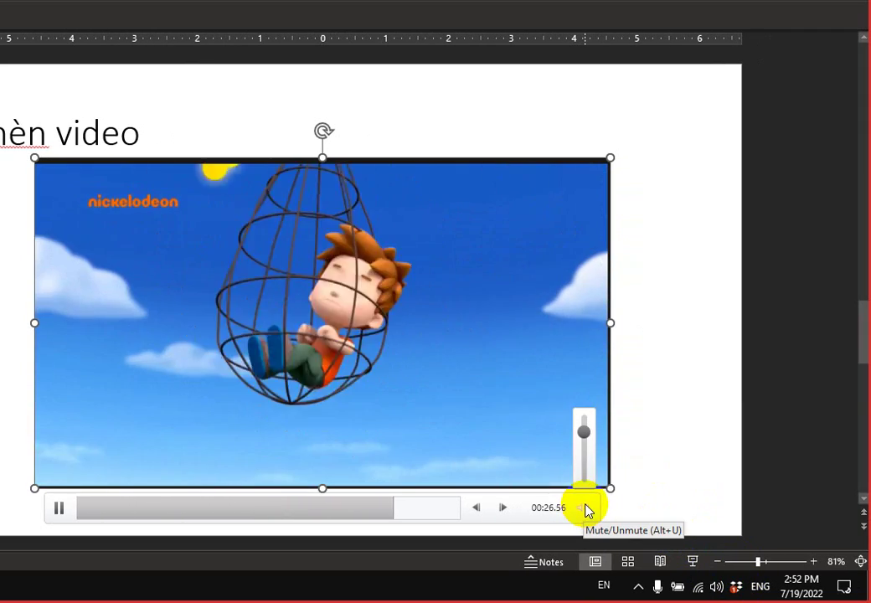